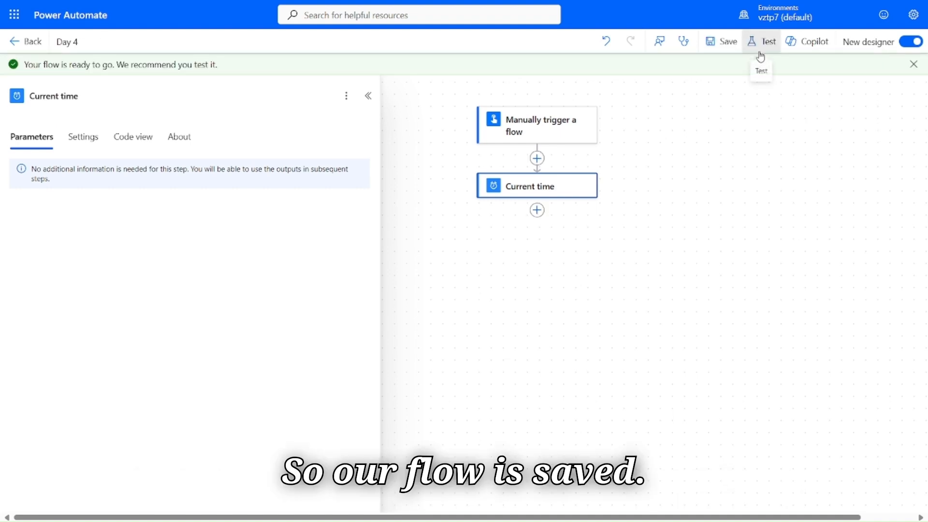
- Run a manual test of the Day 4 flow and inspect the Current time action's output
click(760, 57)
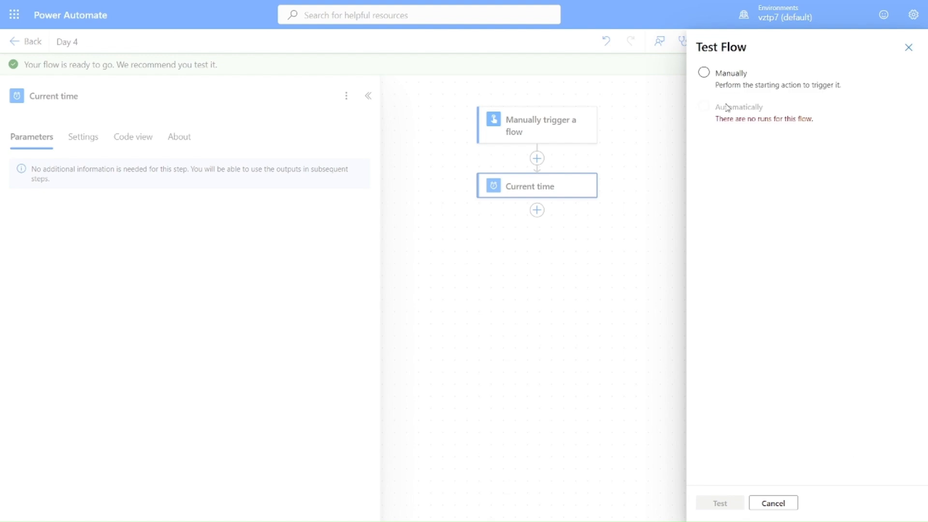
click(721, 75)
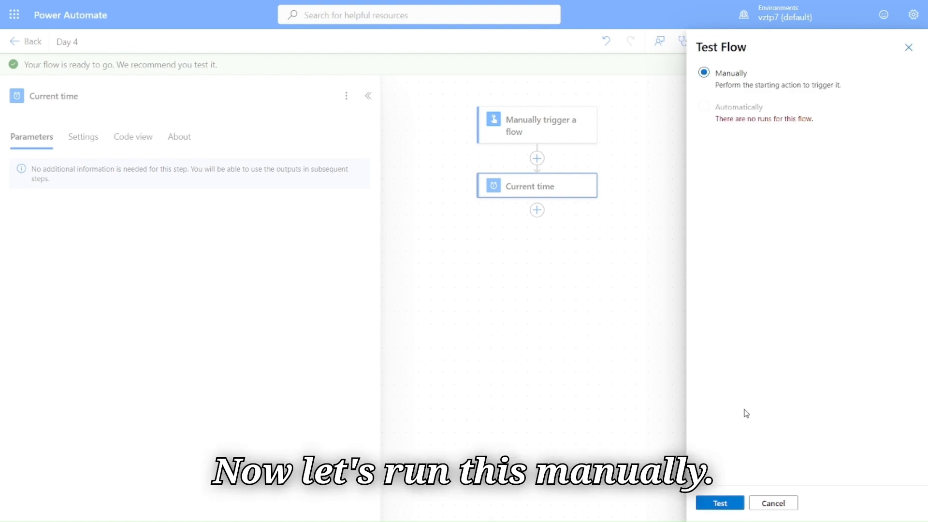
click(724, 501)
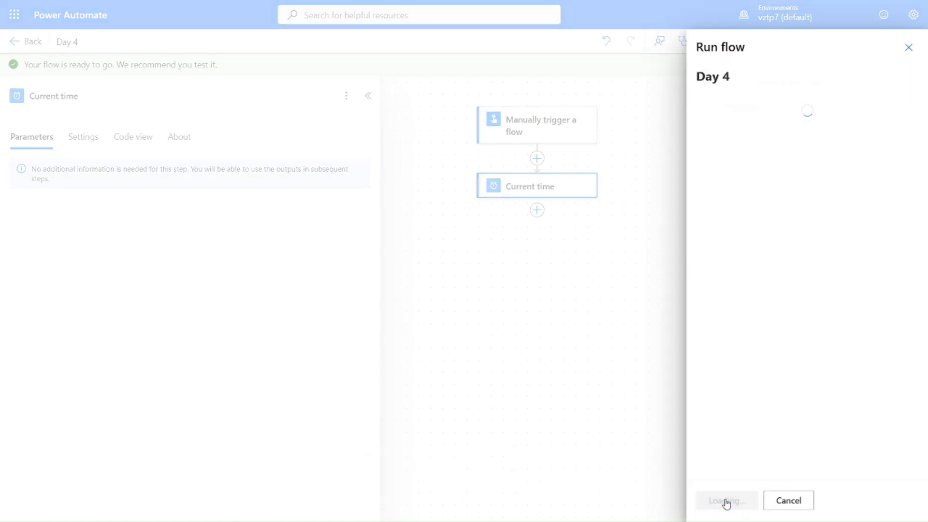
click(726, 502)
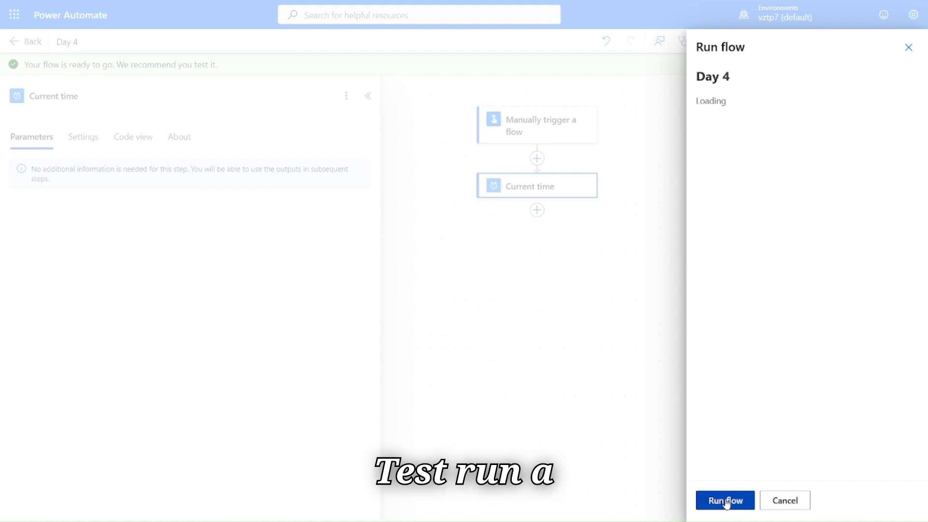
click(720, 501)
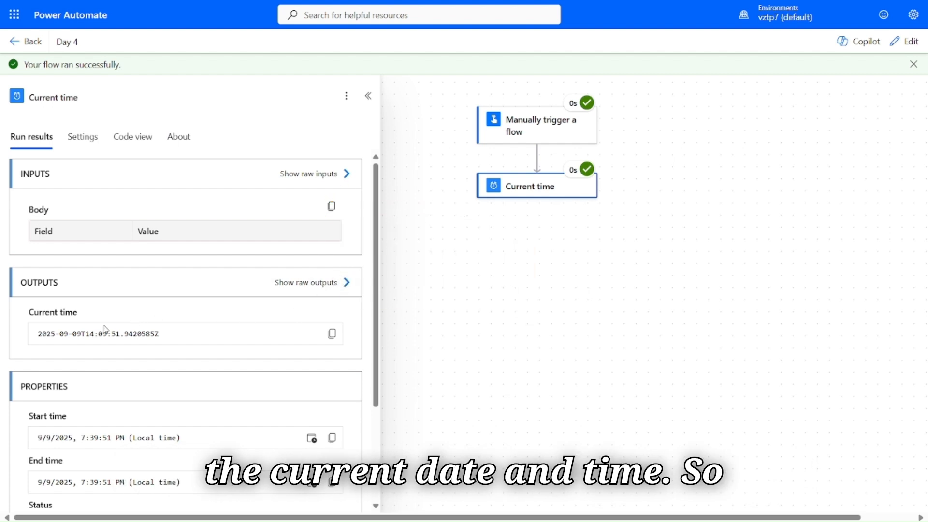
double_click(62, 334)
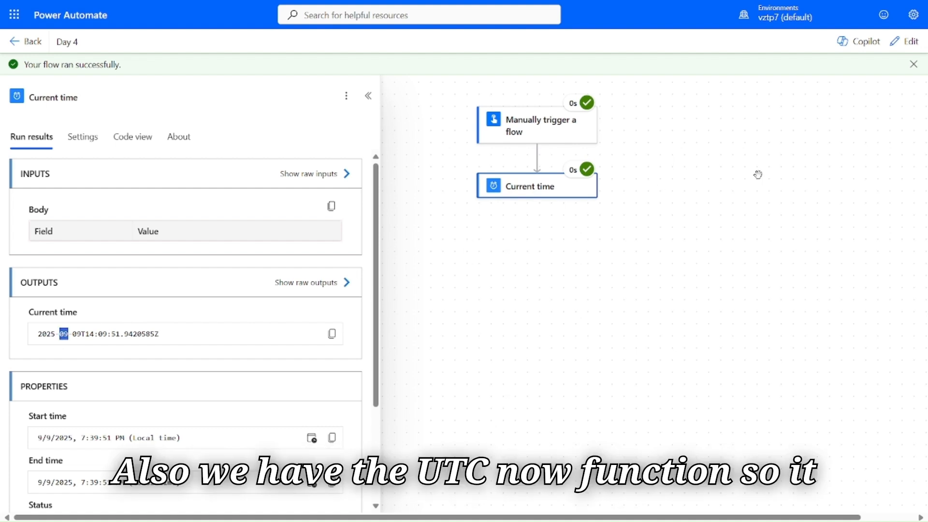
- Return the flow to editing and add the built-in Date Time action Convert time zone after Current time
click(911, 67)
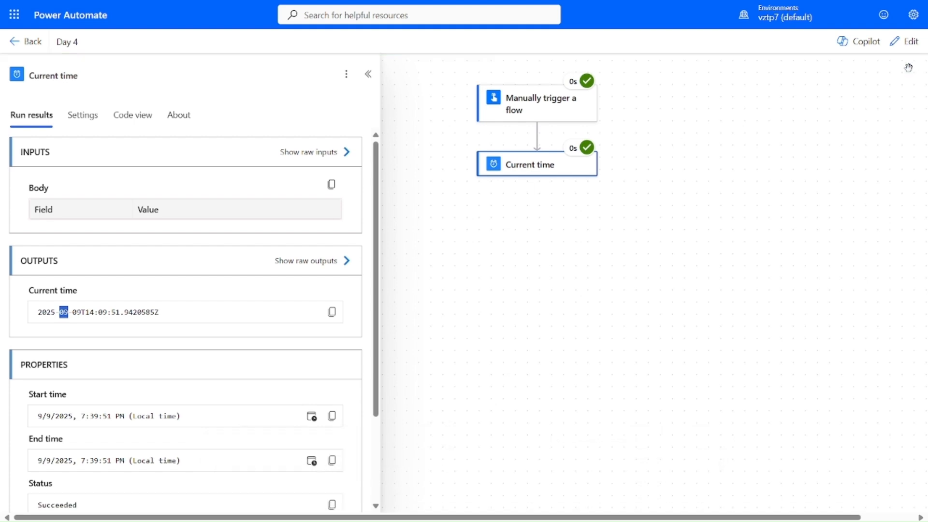
click(906, 48)
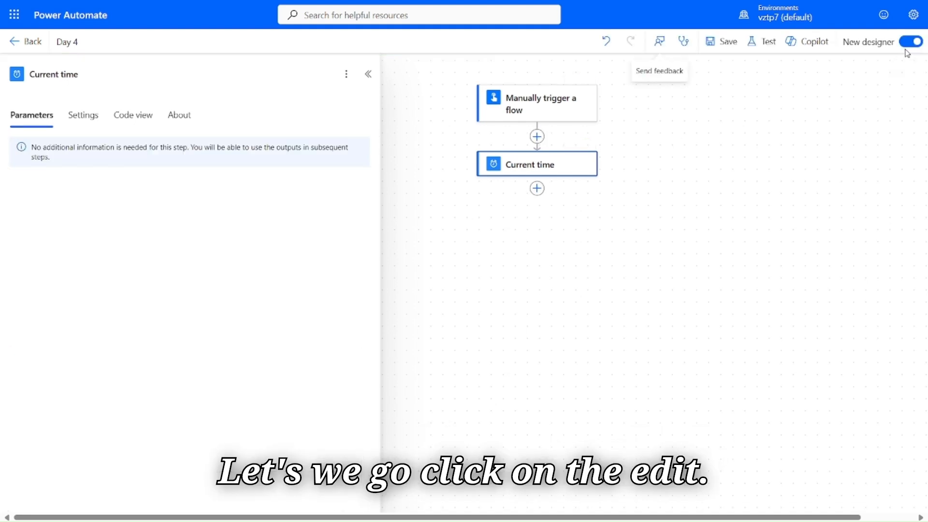
click(539, 189)
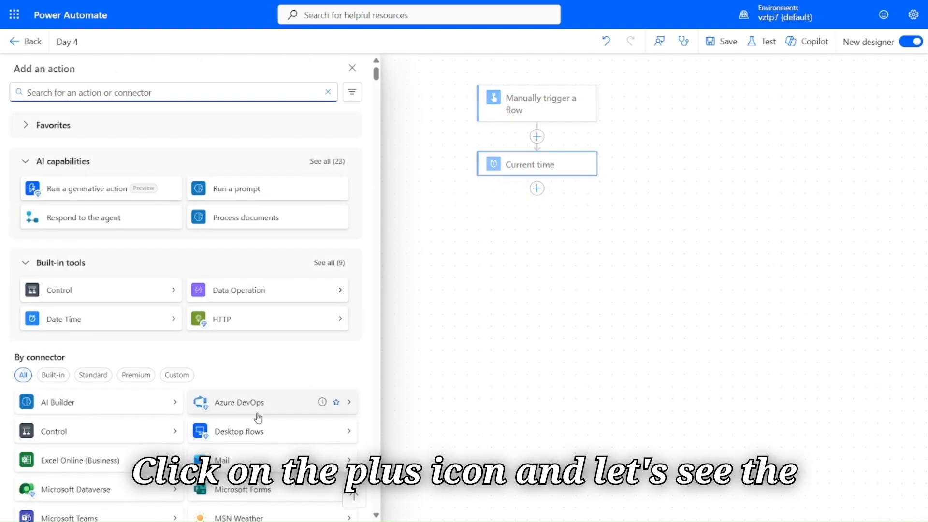
scroll(256, 415, down, 7)
scroll(257, 425, up, 6)
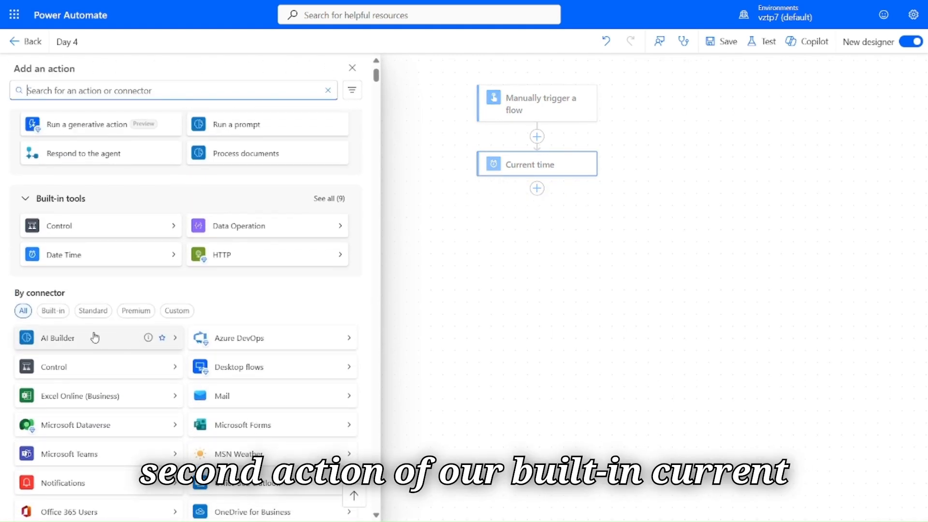
click(62, 310)
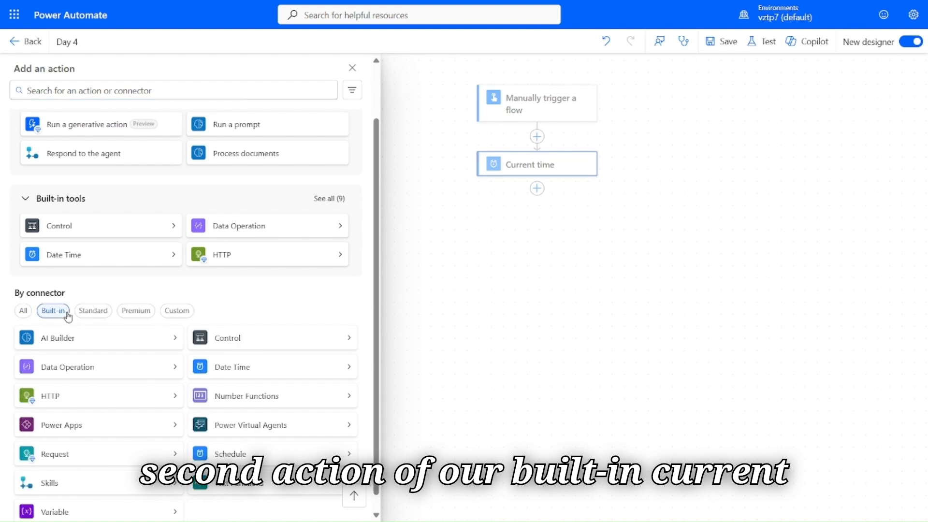
click(352, 373)
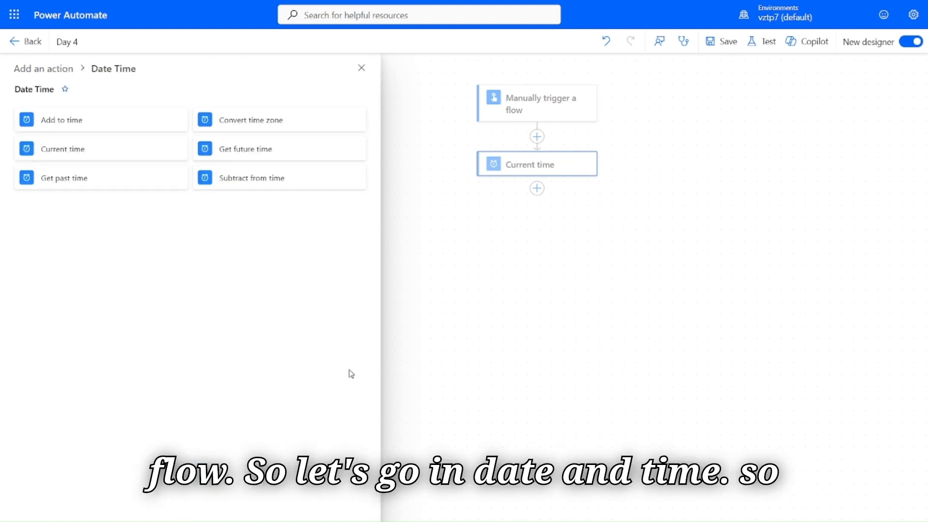
click(233, 122)
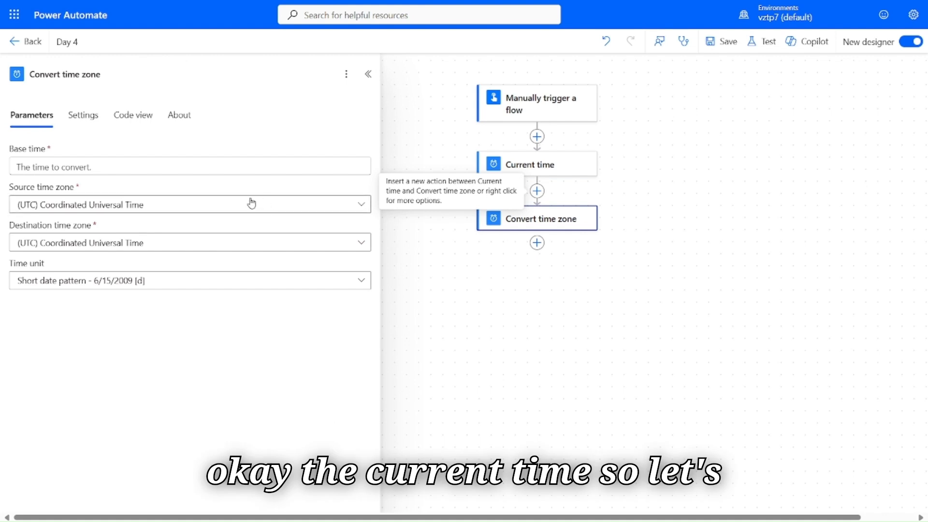
- Set the base time to the Current time dynamic value, with (UTC) Coordinated Universal Time as the source time zone
click(211, 169)
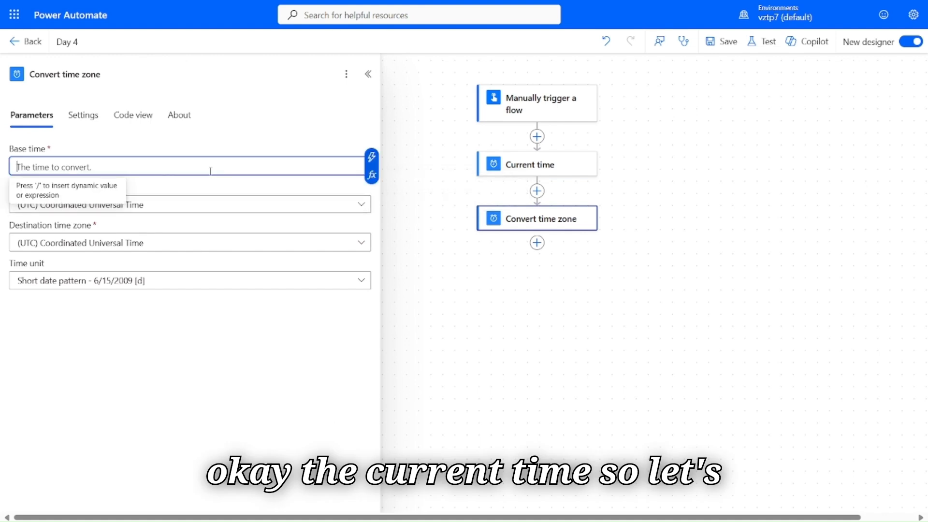
click(371, 157)
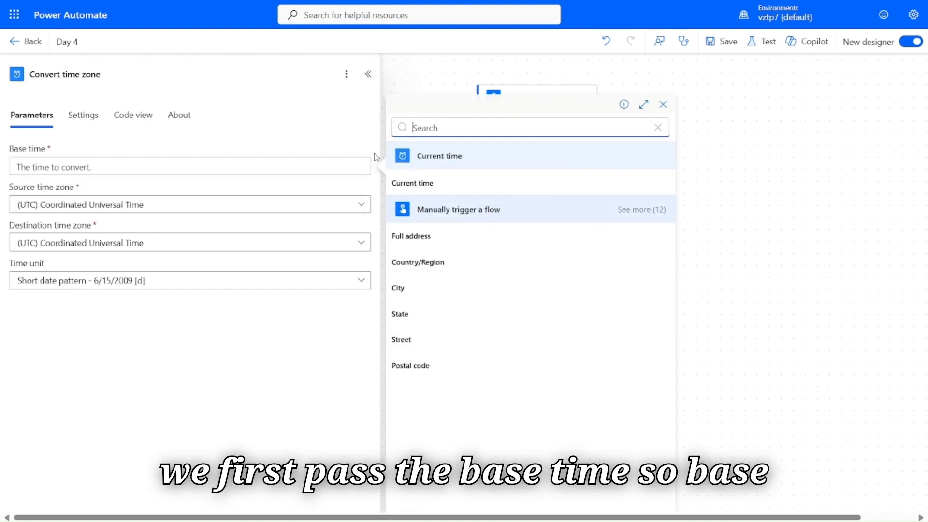
click(428, 184)
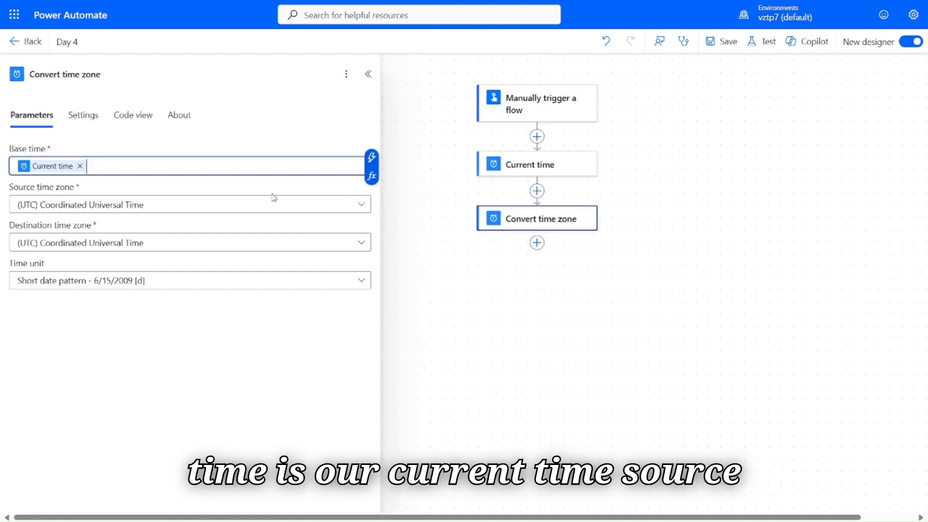
click(207, 206)
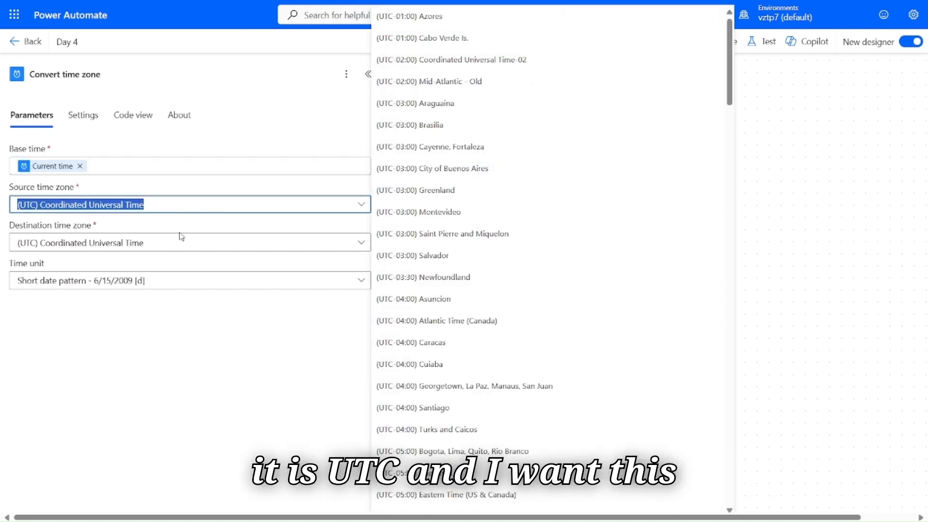
key(Escape)
- Set the destination time zone to (UTC+05:30) Chennai, Kolkata, Mumbai, New Delhi
click(169, 248)
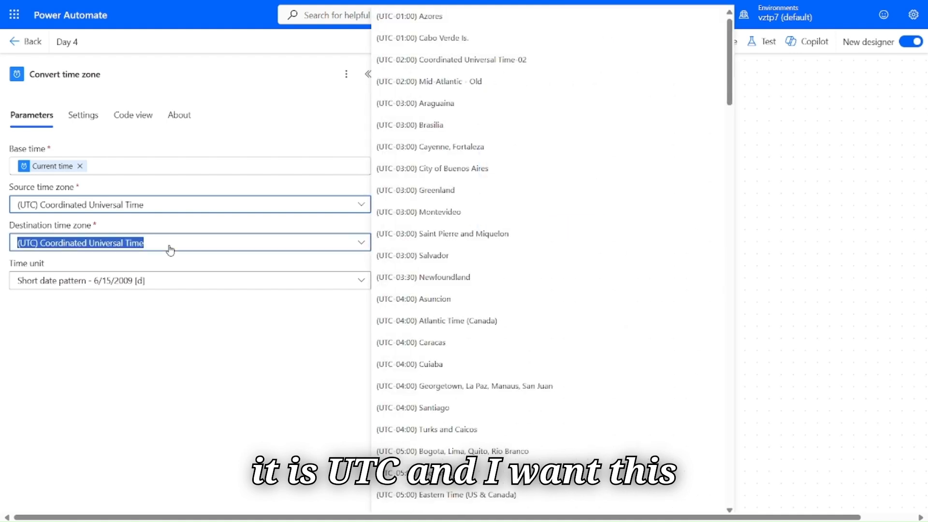
scroll(387, 330, down, 10)
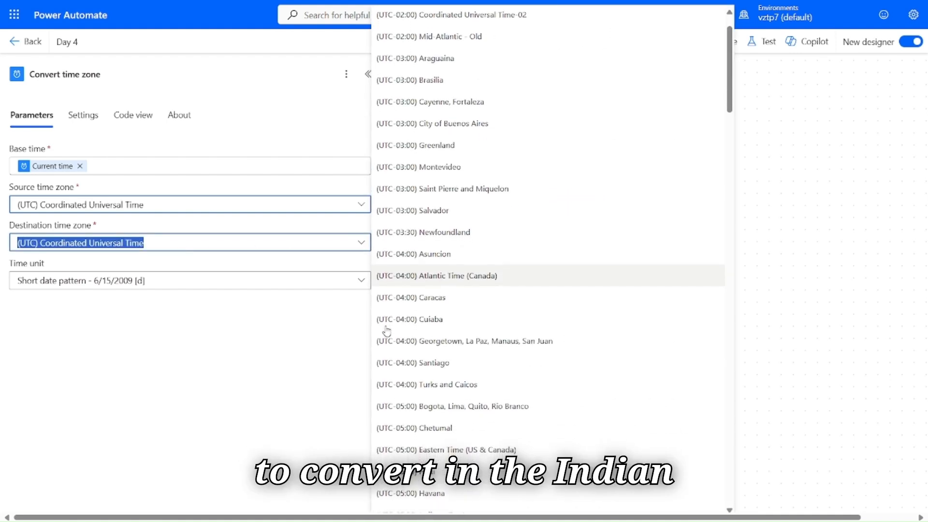
scroll(386, 331, down, 6)
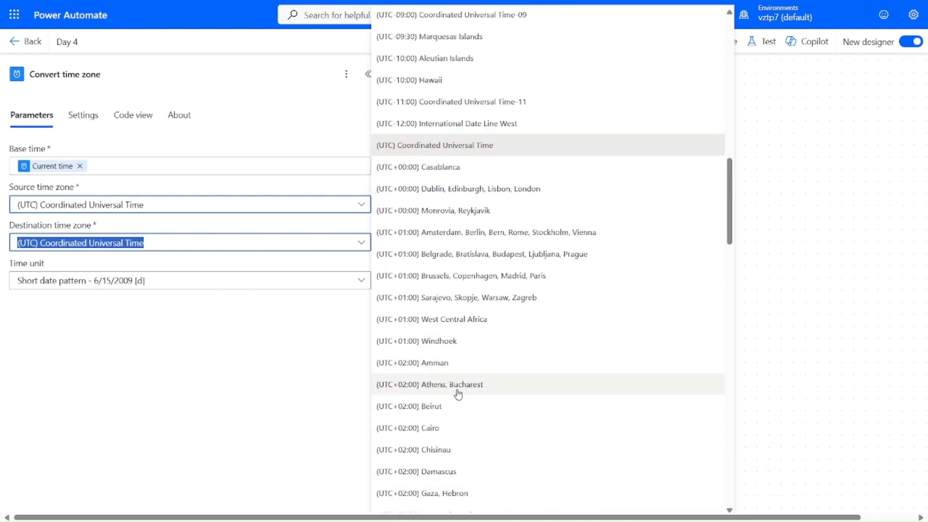
scroll(459, 393, down, 10)
scroll(458, 393, down, 2)
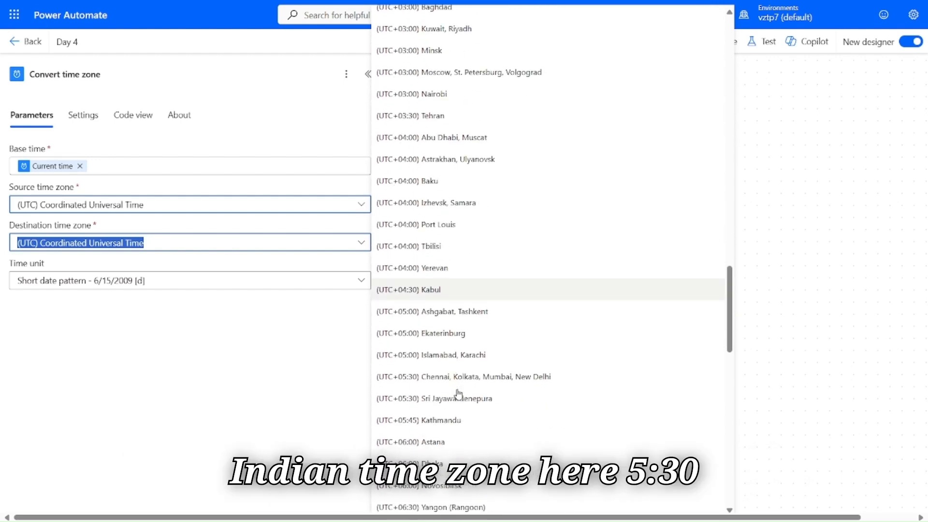
click(445, 383)
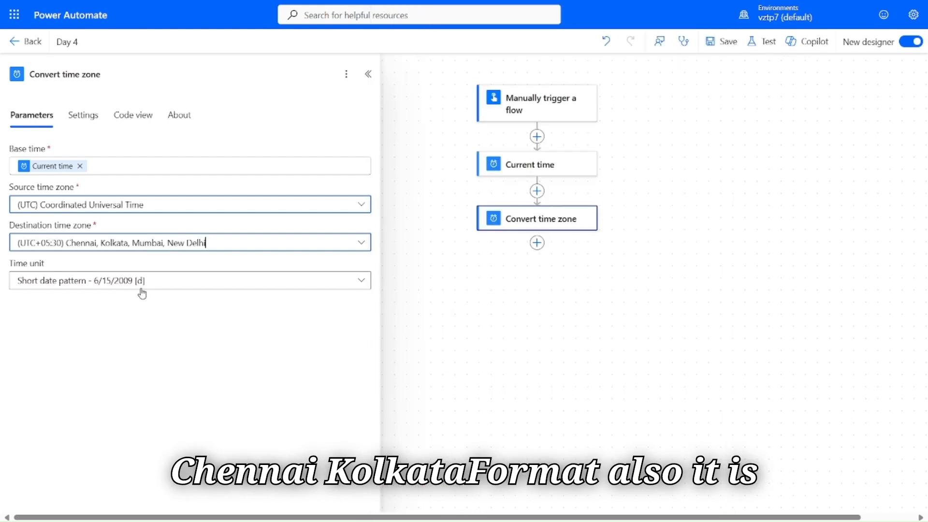
- Set the time unit to Full date/time pattern (long time) and save the flow
click(110, 288)
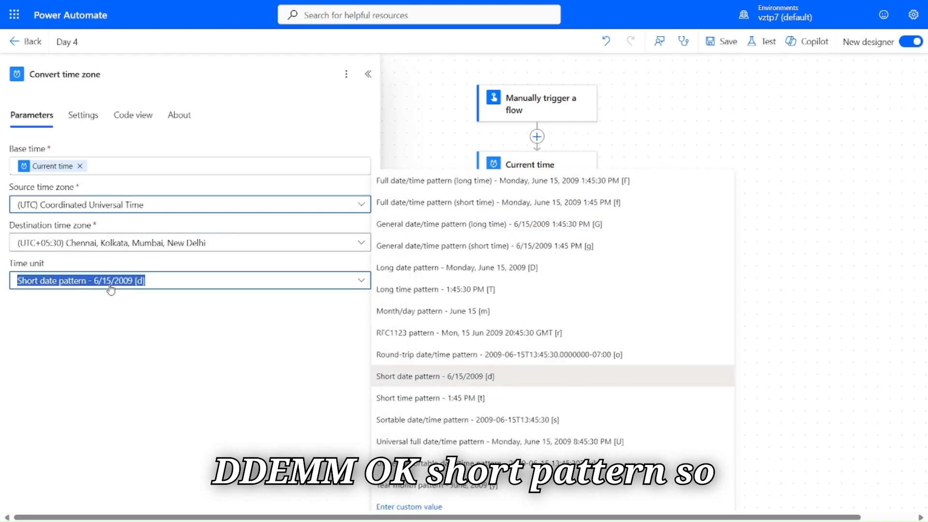
click(523, 185)
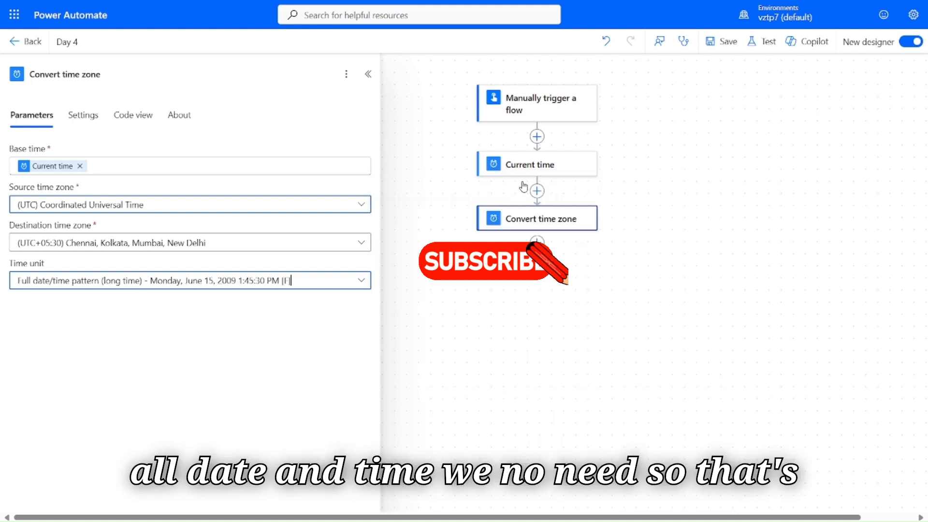
click(718, 51)
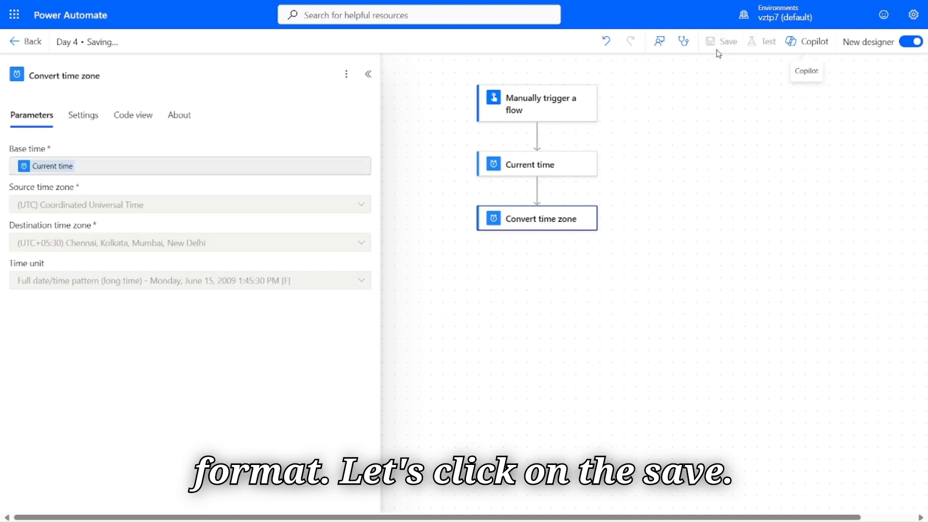
- Test the saved flow manually with the Convert time zone action included and open its run results
click(758, 48)
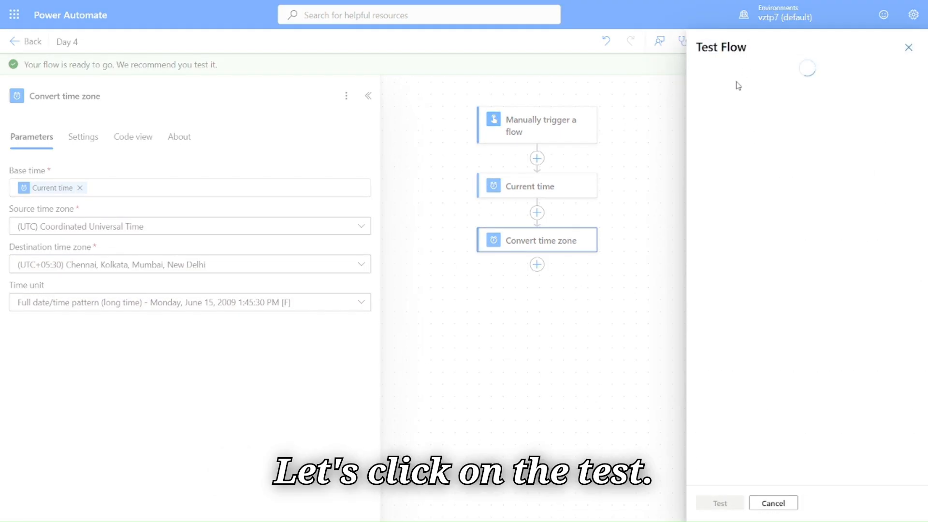
click(727, 75)
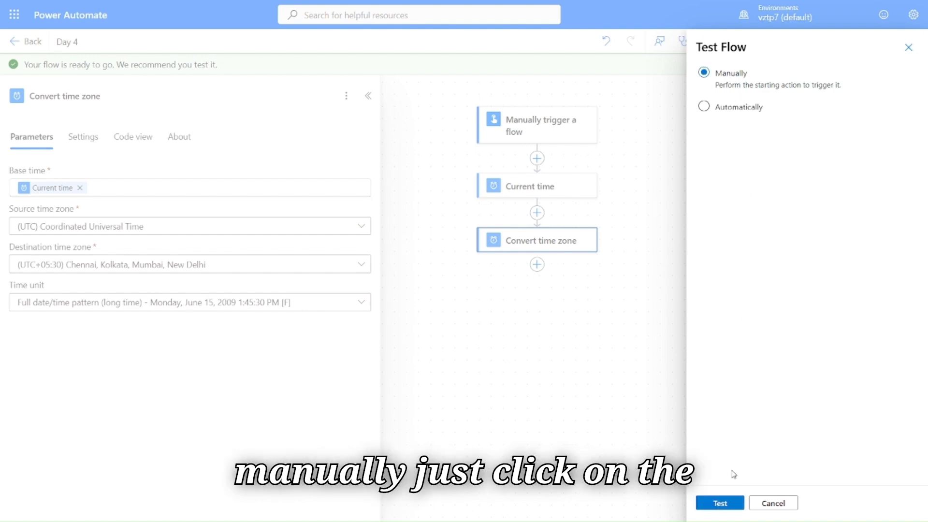
click(730, 505)
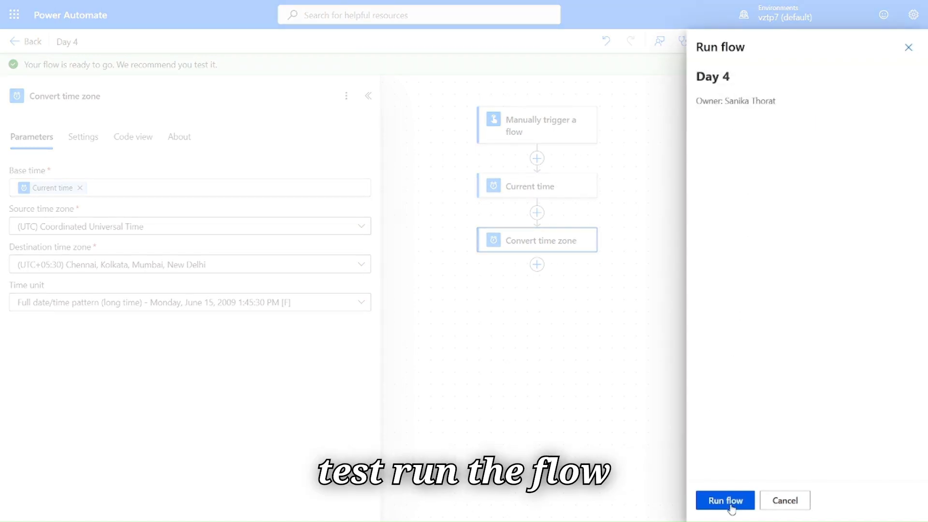
click(731, 505)
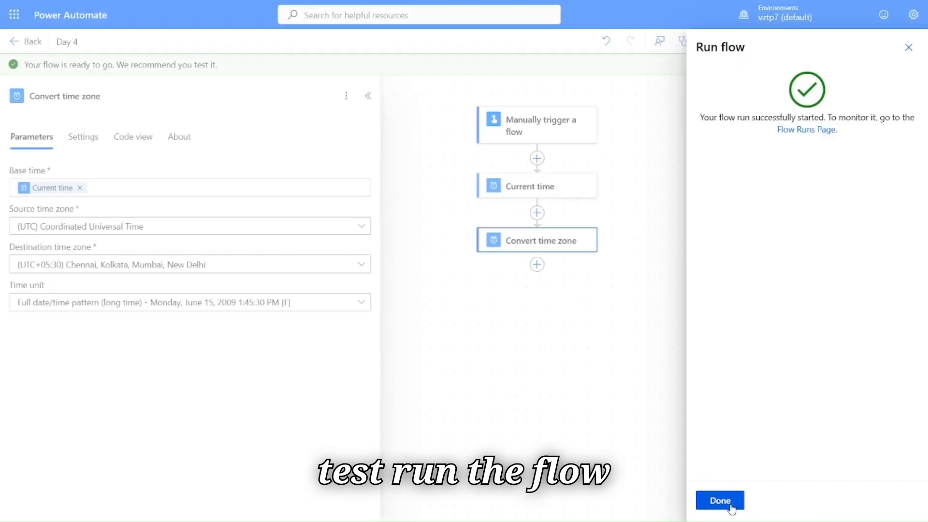
click(720, 501)
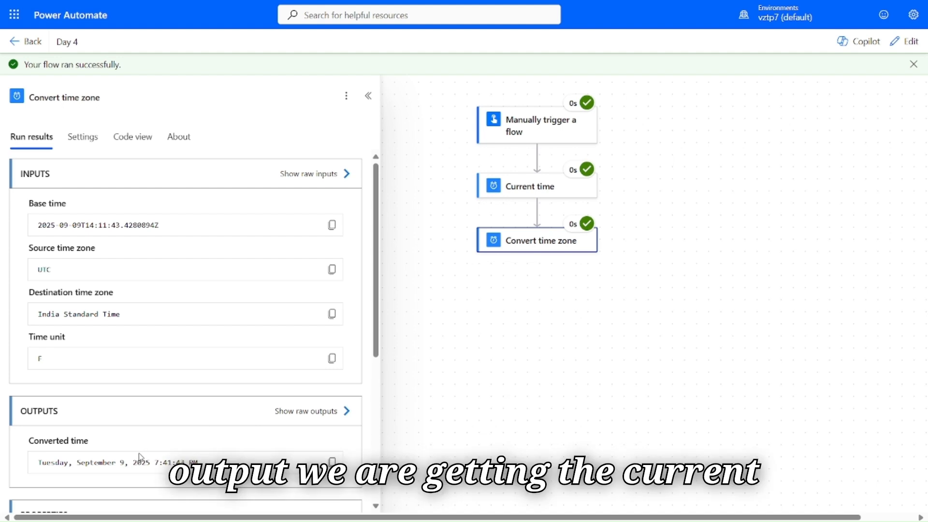
- Examine the converted date and time in the raw outputs of Convert time zone, and close the raw output view
click(290, 412)
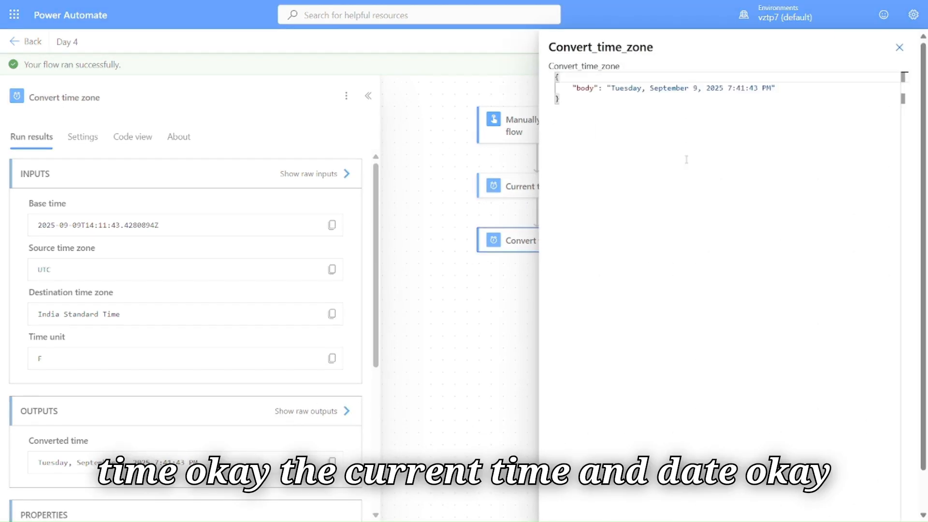
double_click(625, 92)
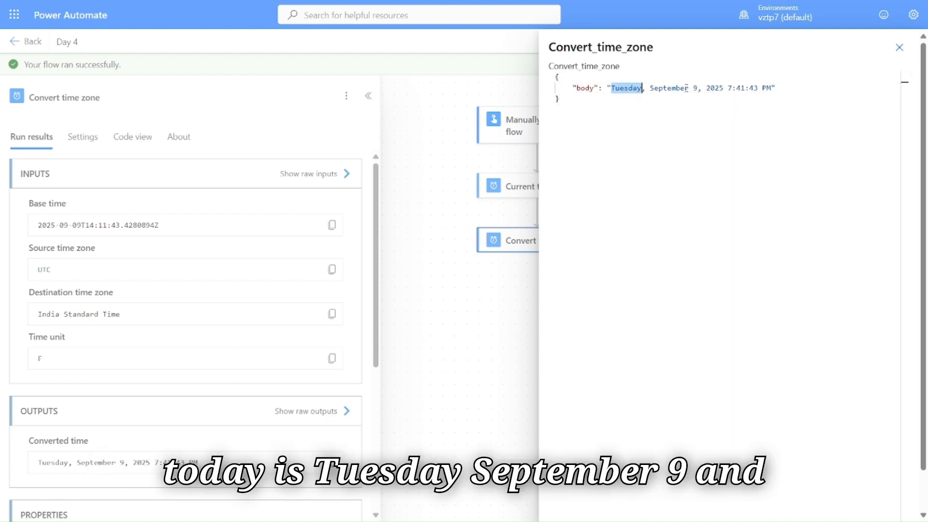
double_click(741, 88)
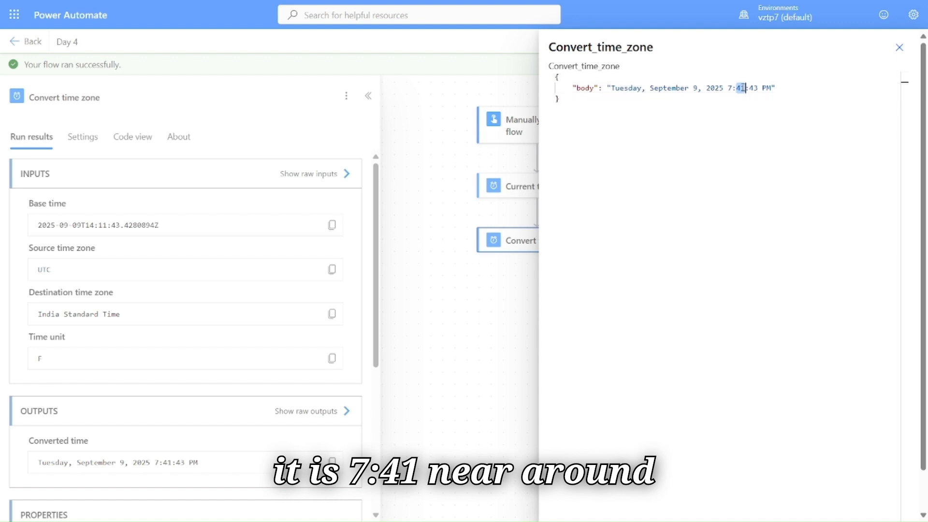
click(742, 87)
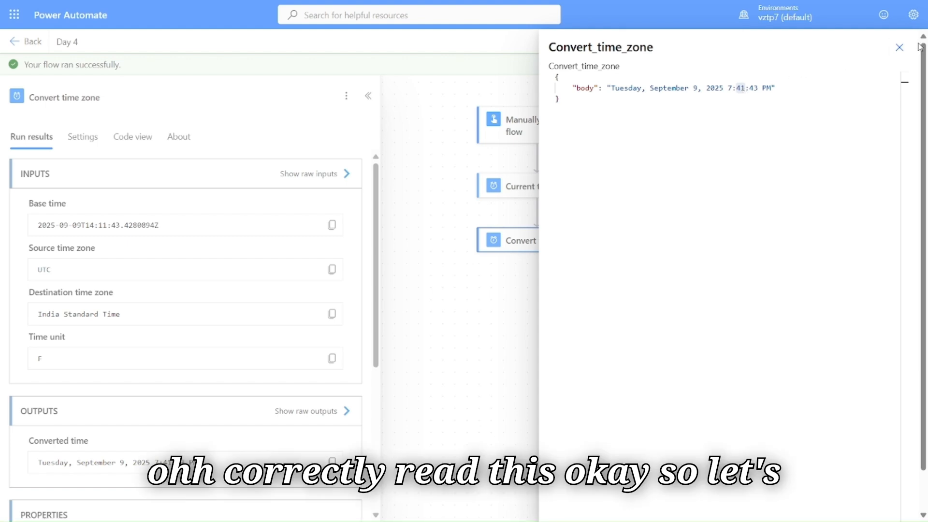
click(899, 47)
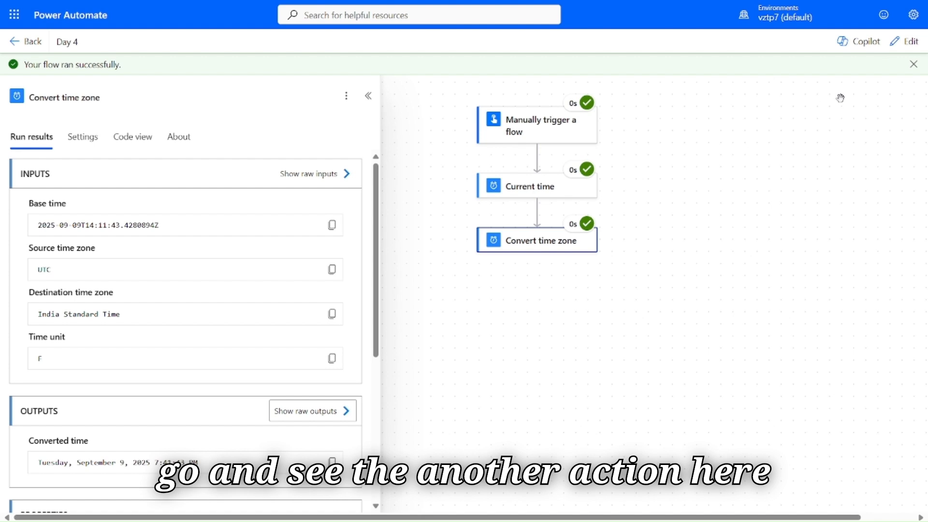
- Reopen the flow for editing and add the built-in Date Time action Add to time after Convert time zone
click(904, 41)
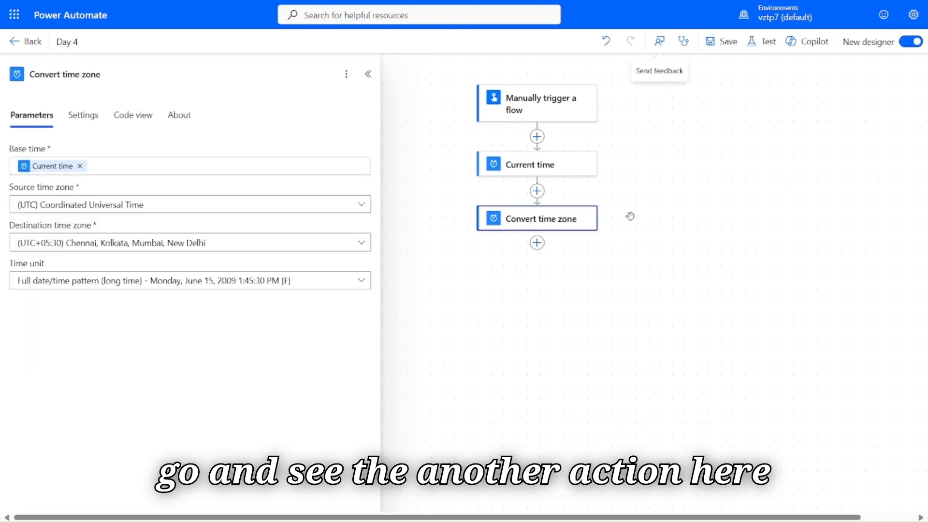
click(537, 243)
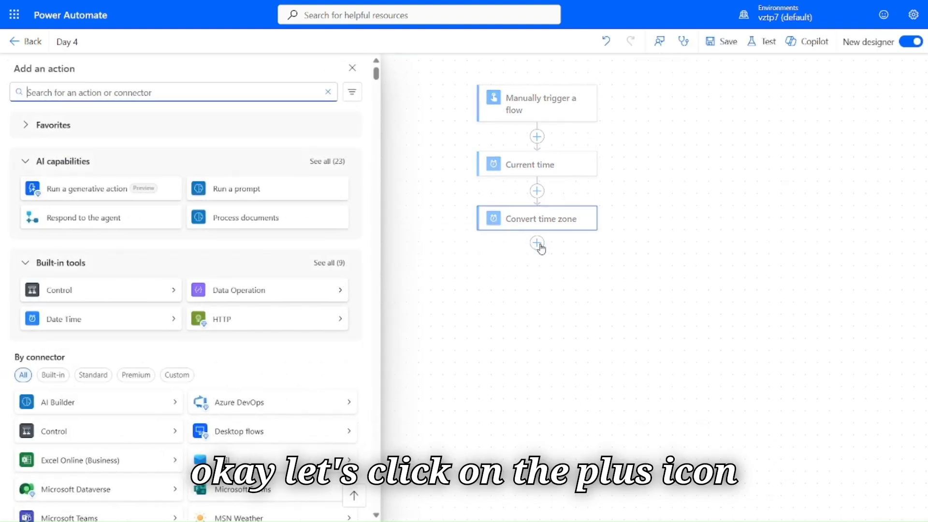
scroll(212, 283, down, 7)
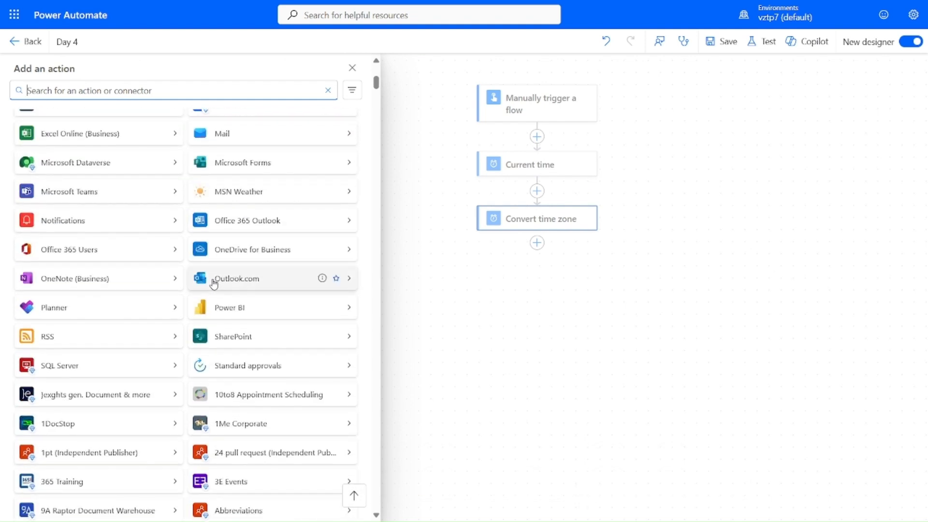
scroll(213, 284, up, 7)
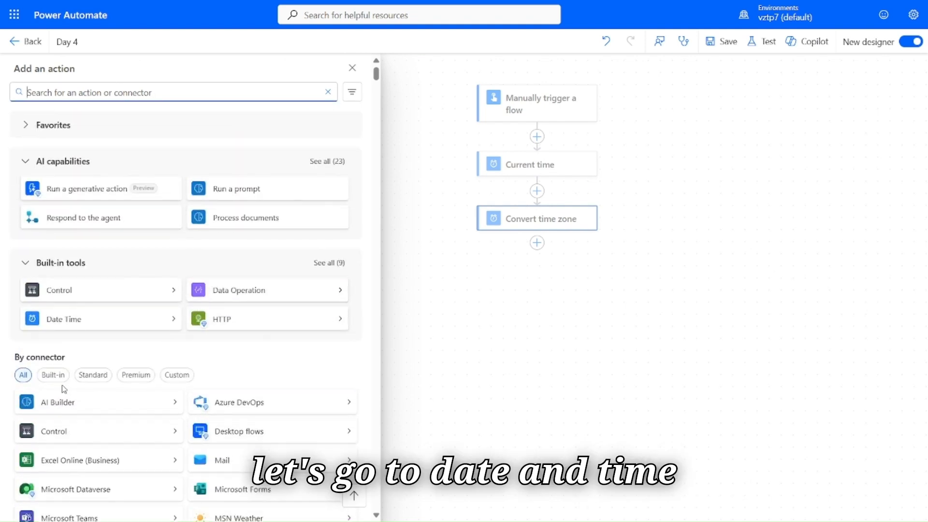
click(53, 375)
scroll(285, 370, down, 1)
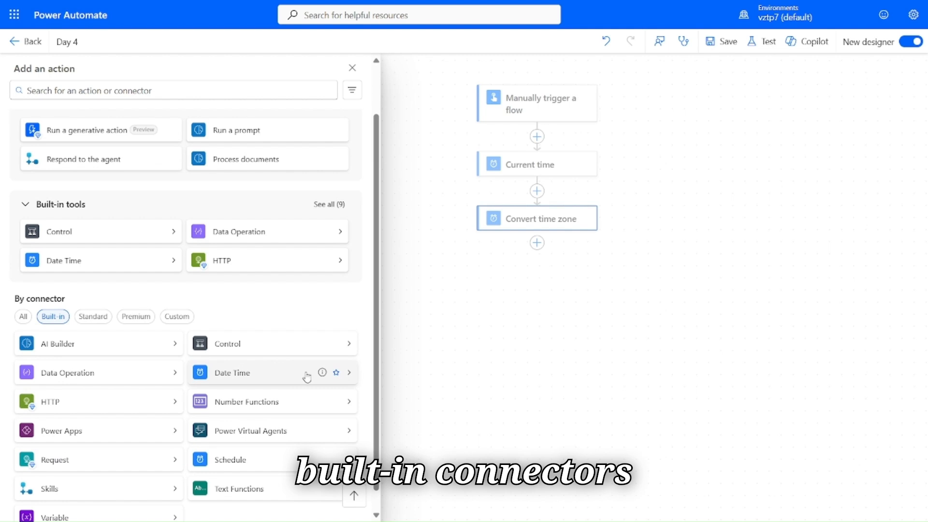
click(348, 372)
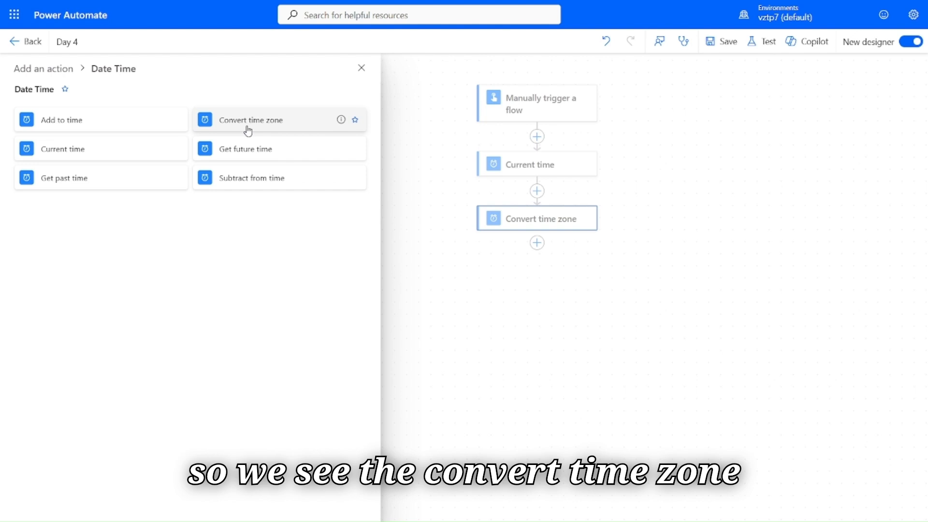
click(124, 126)
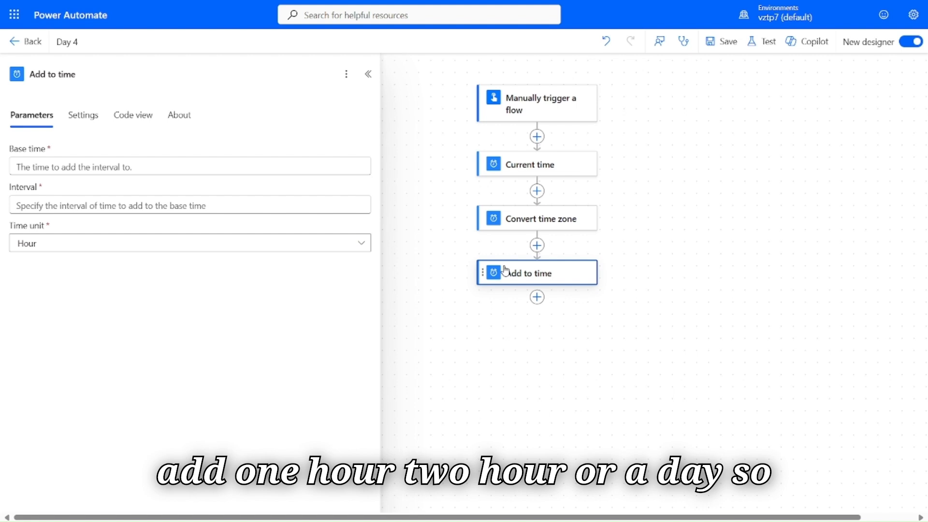
click(80, 165)
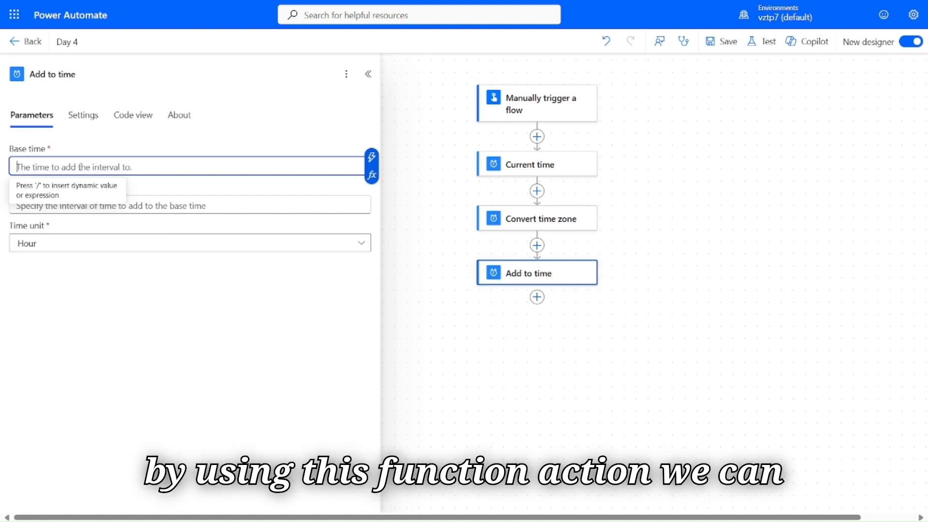
click(371, 158)
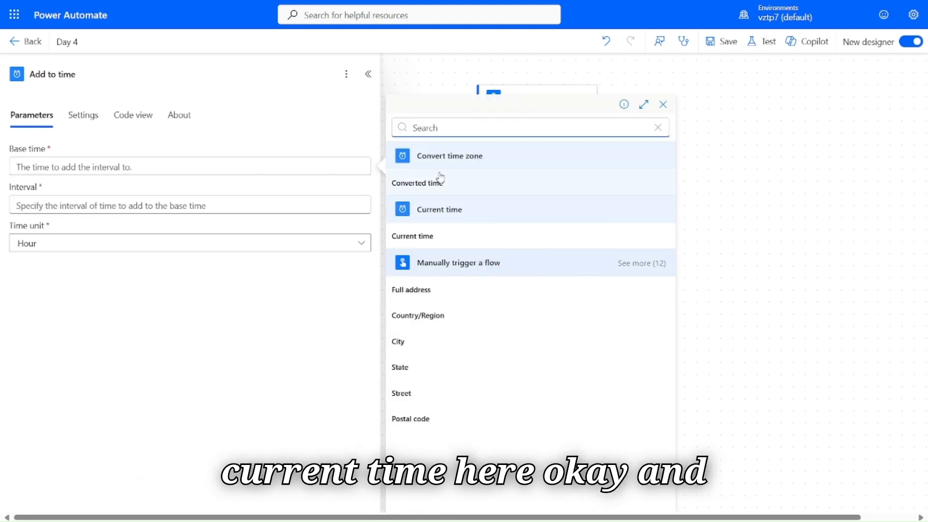
click(427, 235)
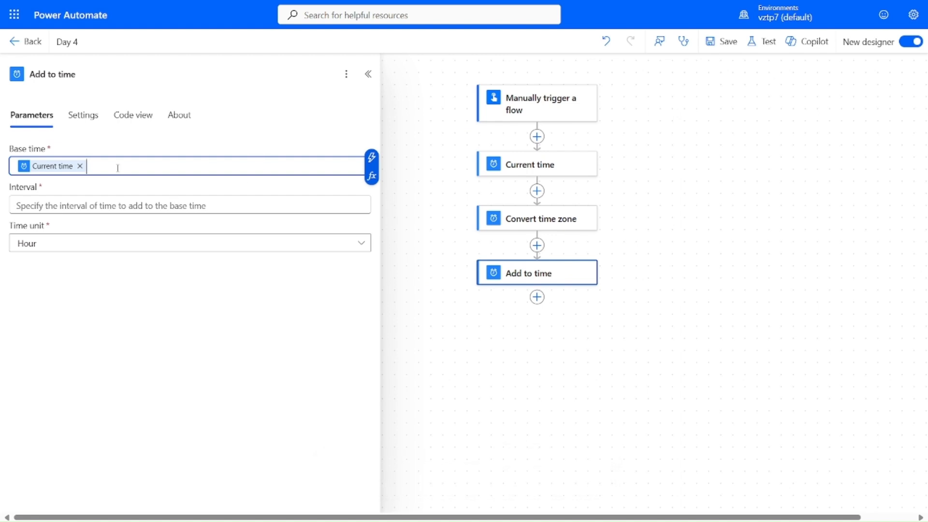
click(80, 166)
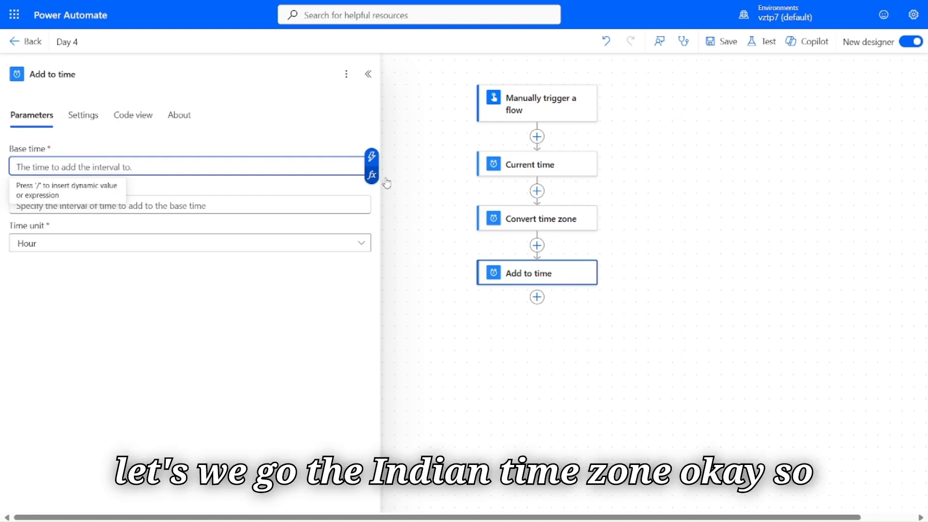
- Set Add to time's base time to the dynamic value Converted time, with an interval of 2 and Hour as the time unit
click(371, 156)
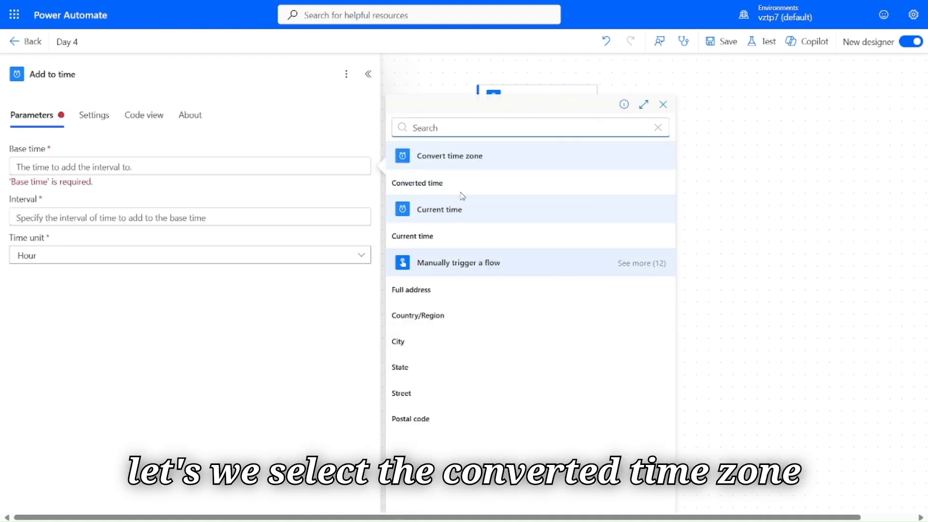
click(433, 185)
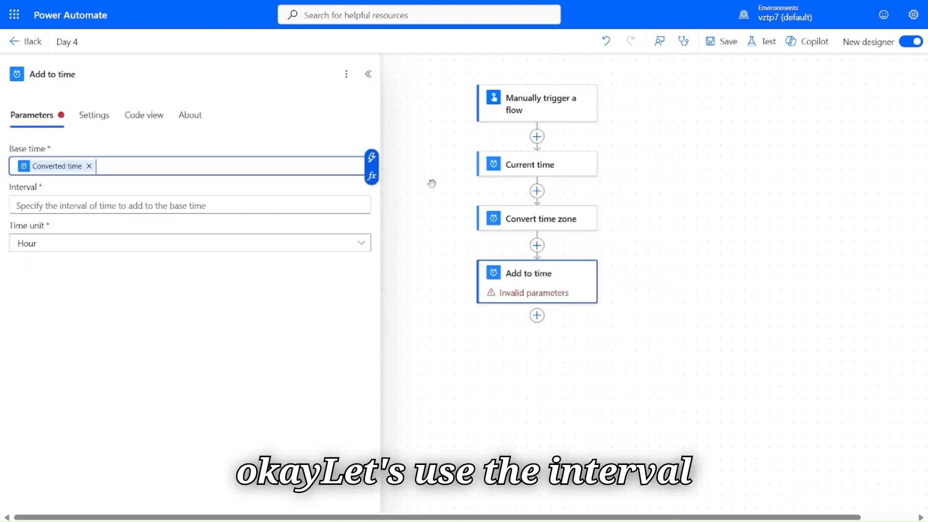
click(205, 205)
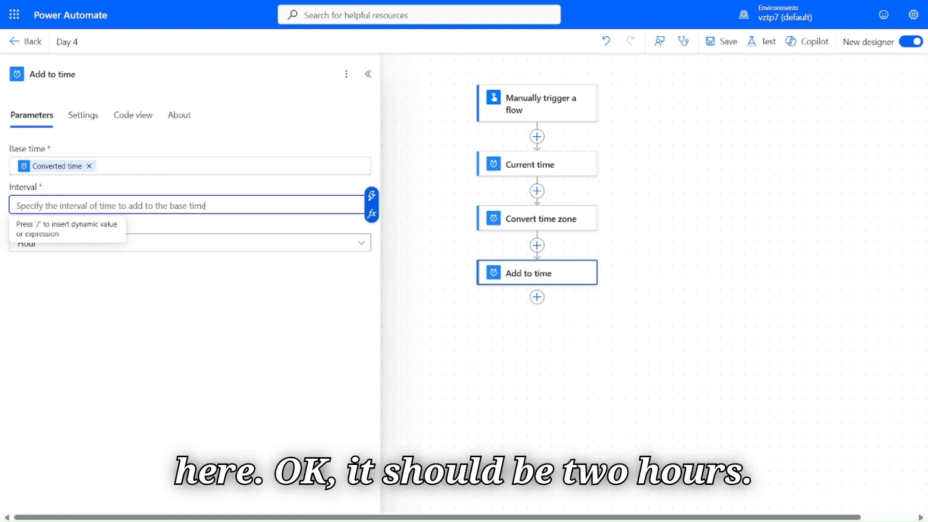
text(2)
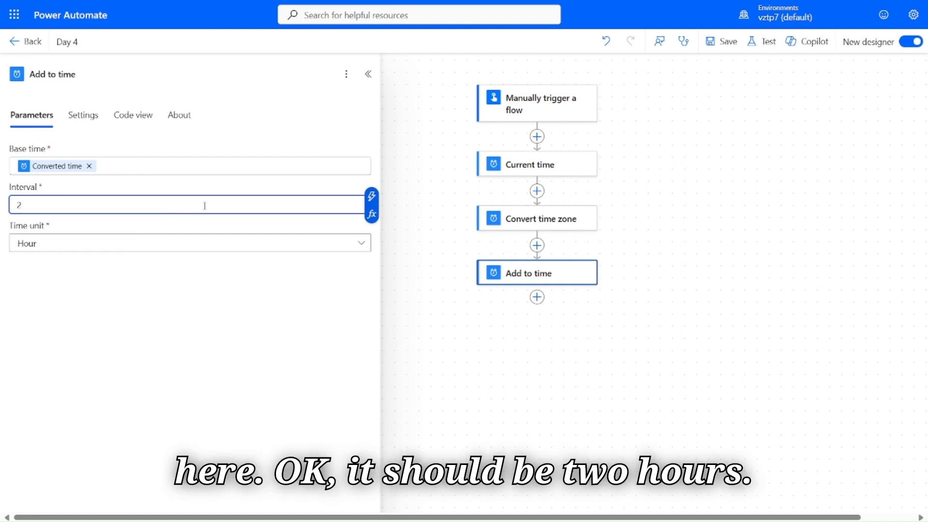
click(223, 249)
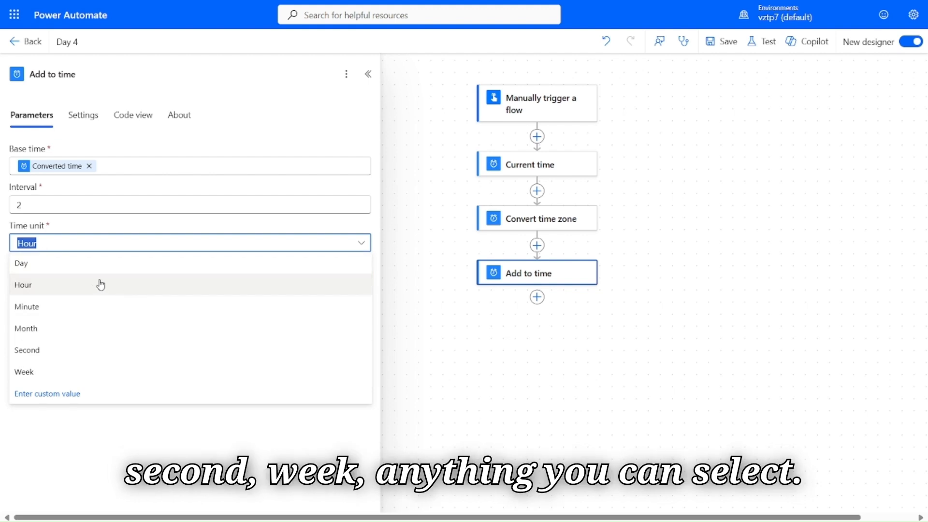
click(82, 230)
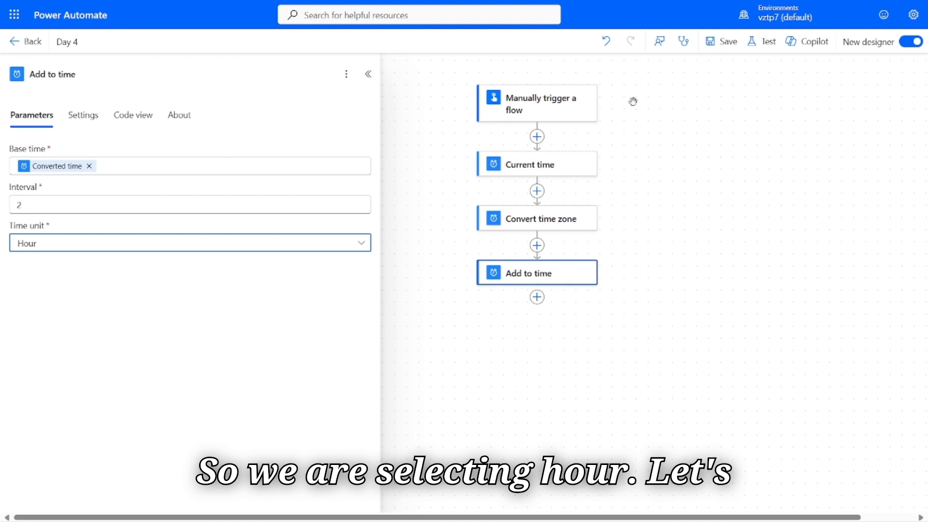
- Save the flow, test it manually, and review the run results of the Add to time action
click(731, 45)
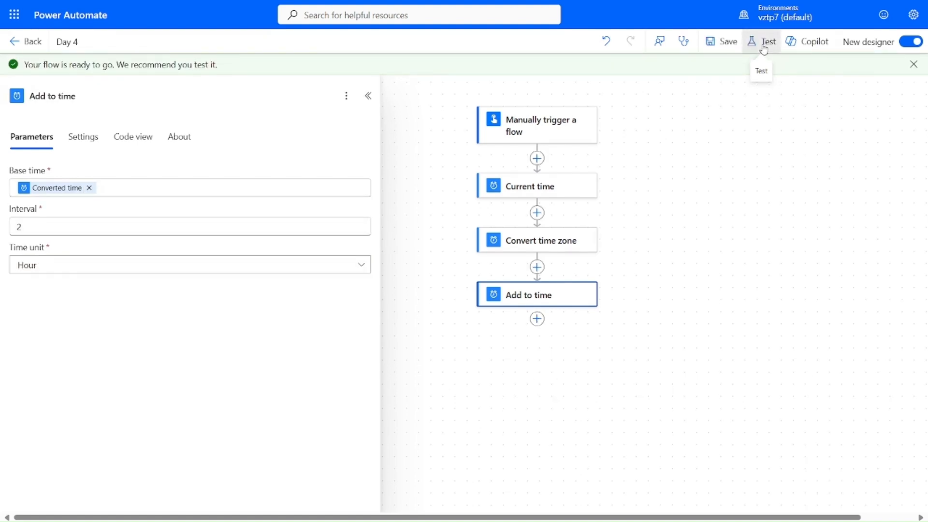
click(762, 42)
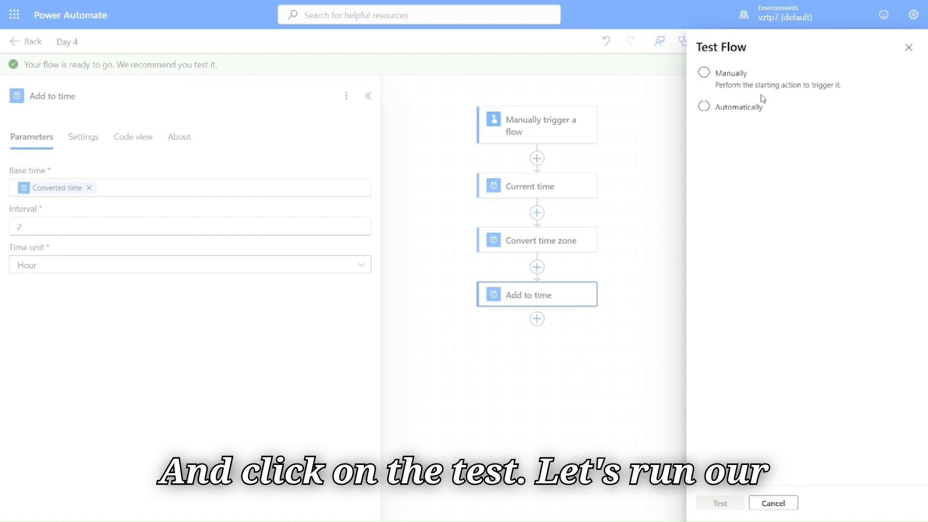
click(724, 83)
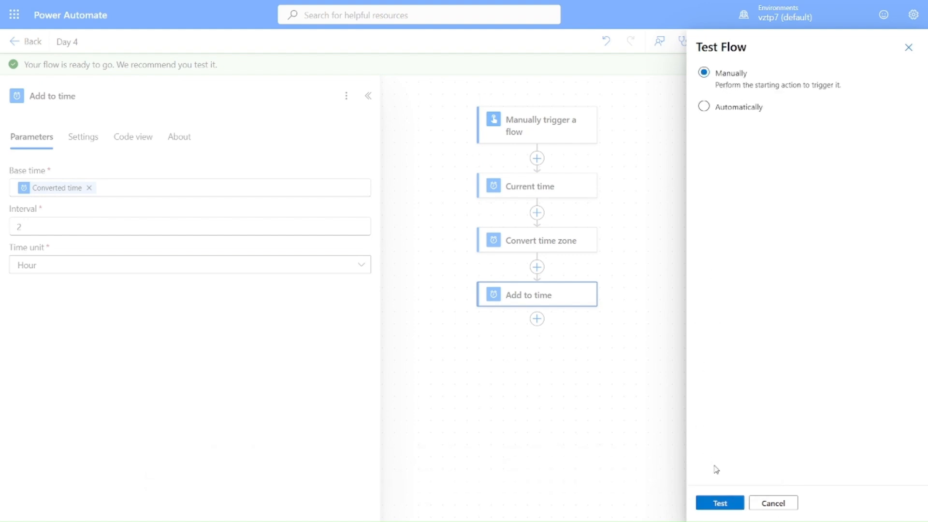
click(723, 506)
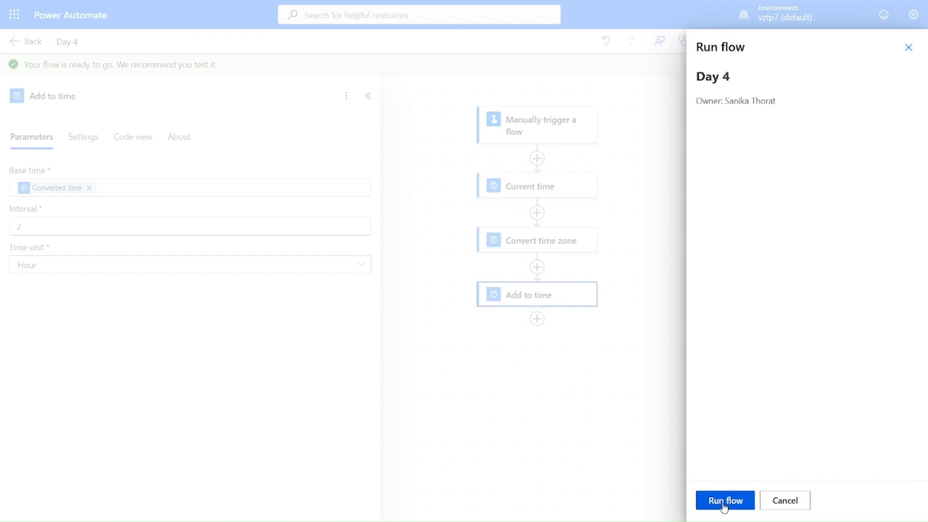
click(725, 506)
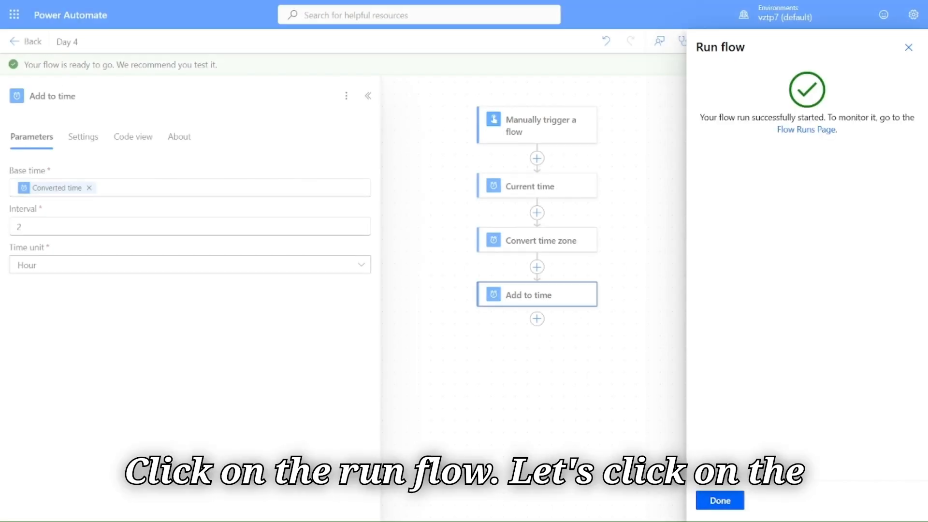
click(725, 500)
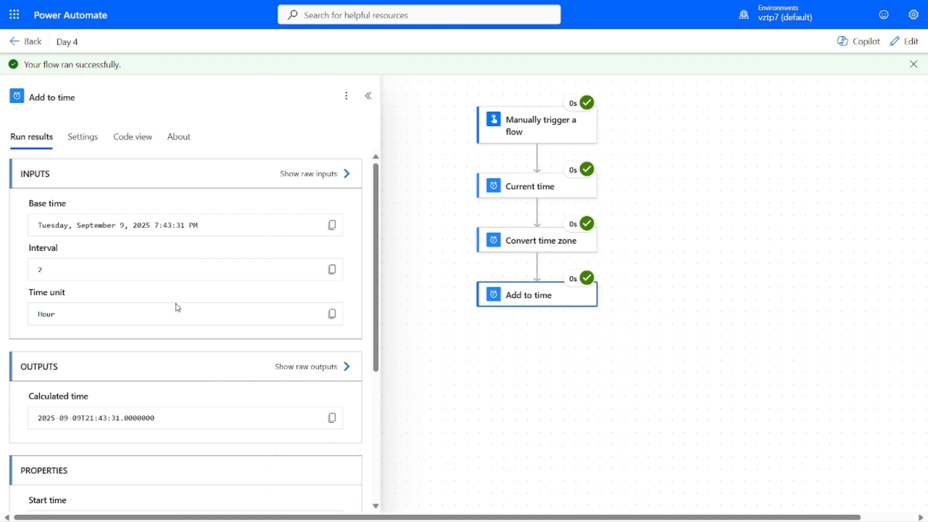
scroll(177, 307, down, 2)
scroll(177, 307, up, 2)
scroll(68, 273, down, 2)
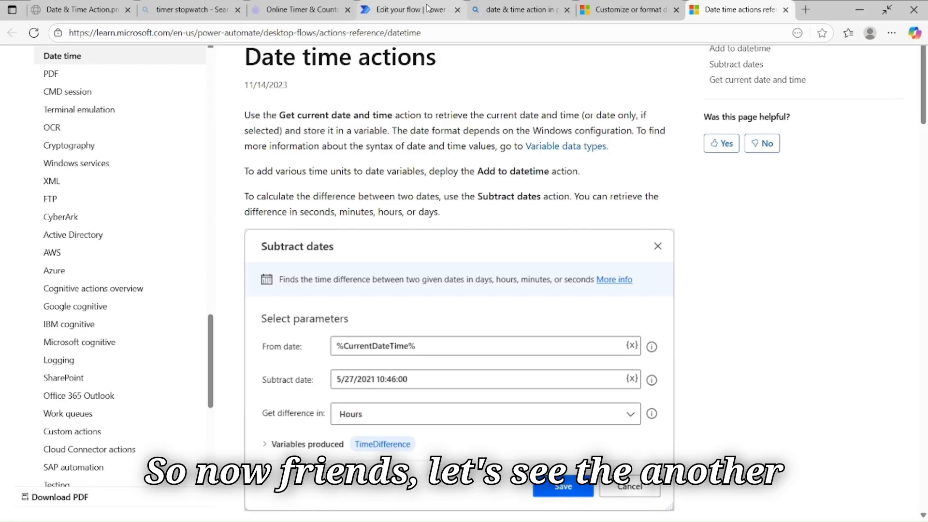
- Return to the flow editor and add the built-in Date Time action Get future time after Add to time
click(427, 7)
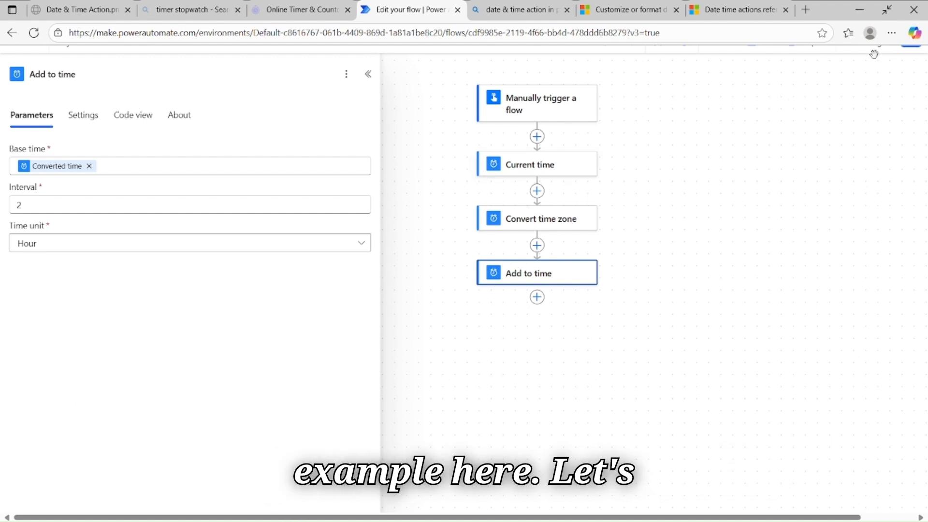
click(537, 299)
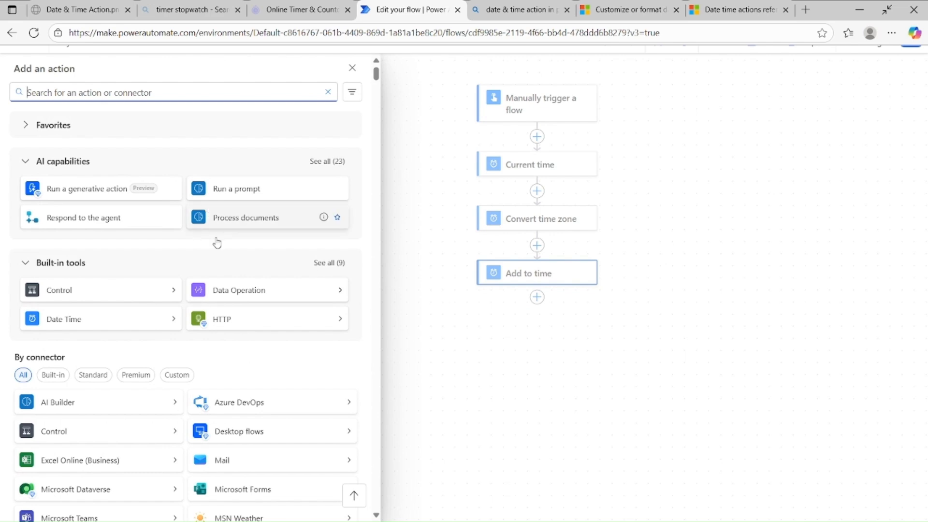
scroll(239, 298, down, 4)
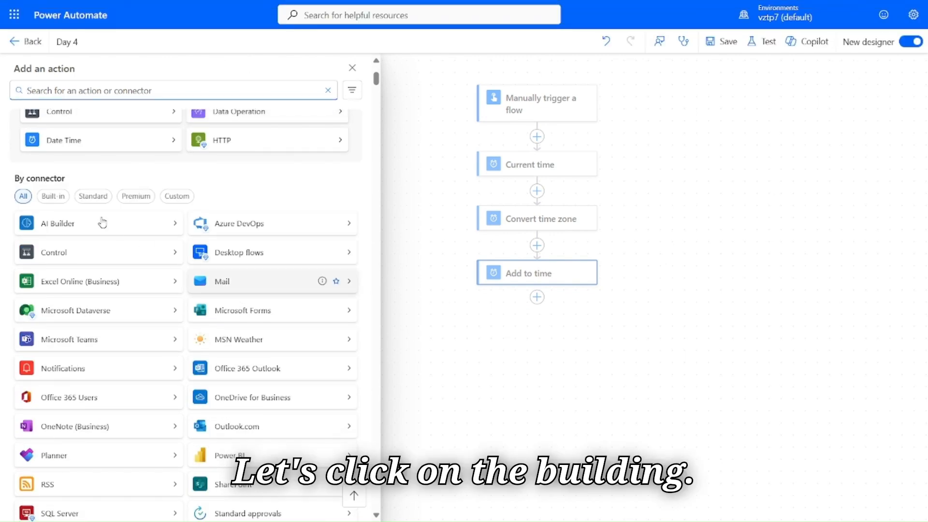
click(61, 195)
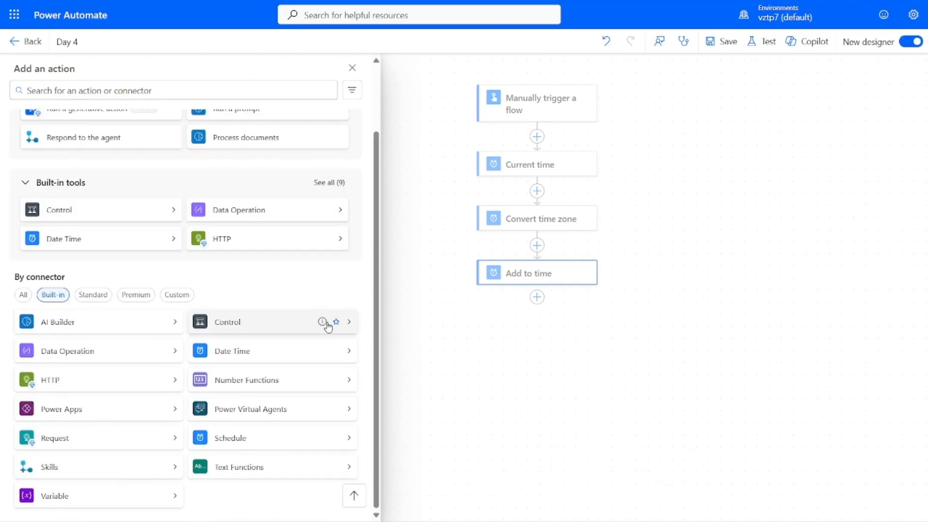
click(349, 351)
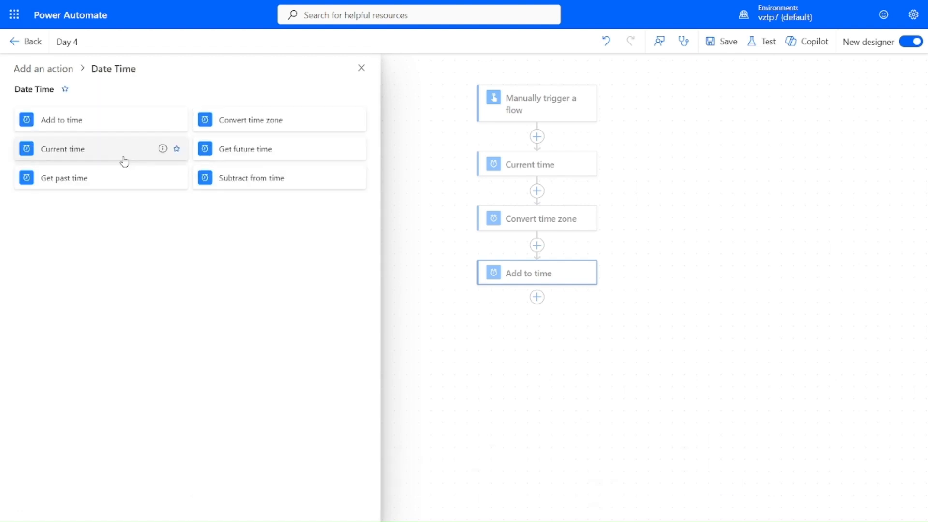
click(265, 158)
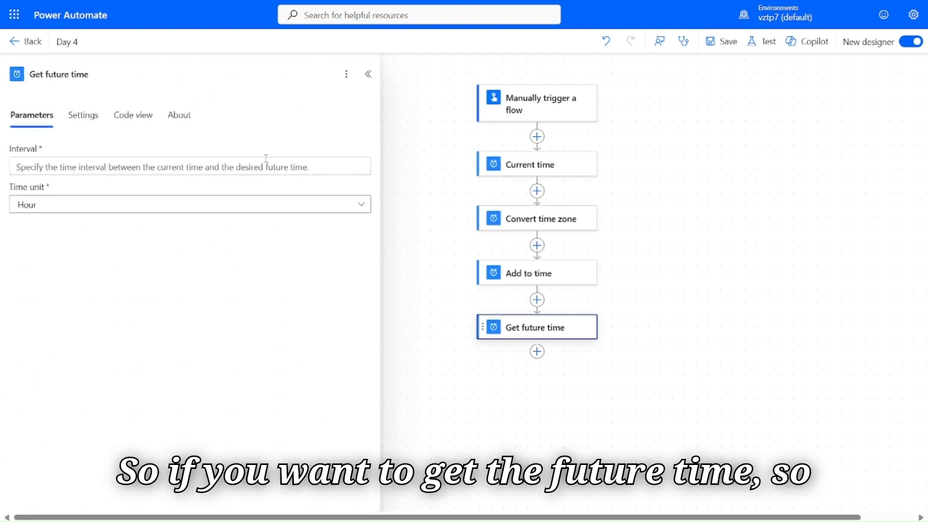
- Set the interval of the Get future time action to 1
click(242, 163)
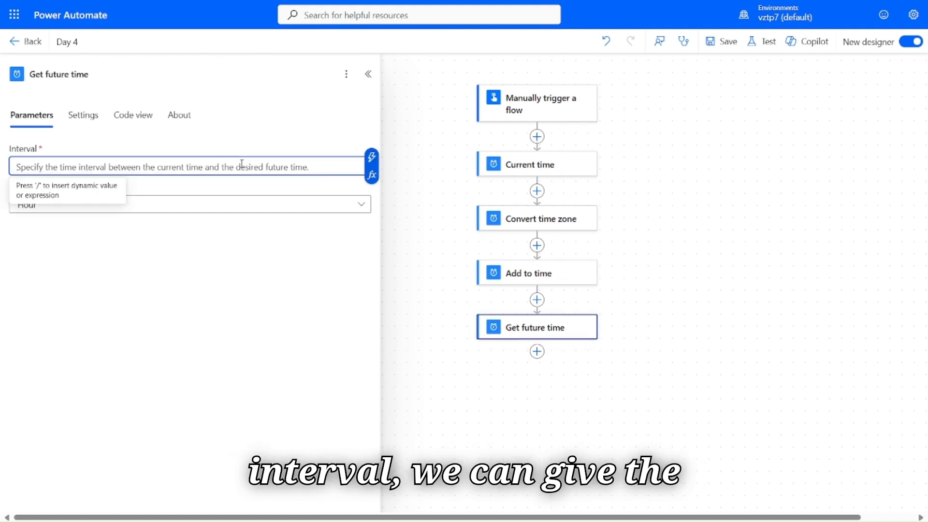
click(371, 156)
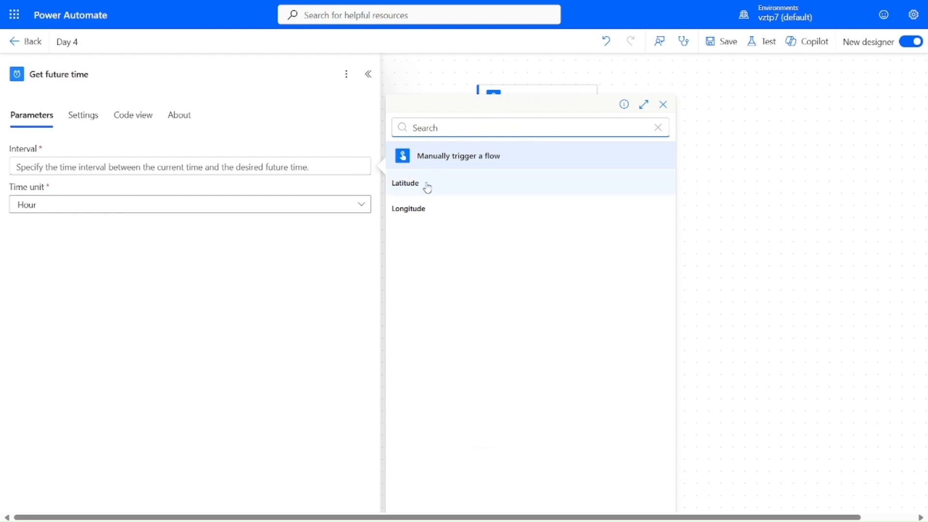
click(281, 165)
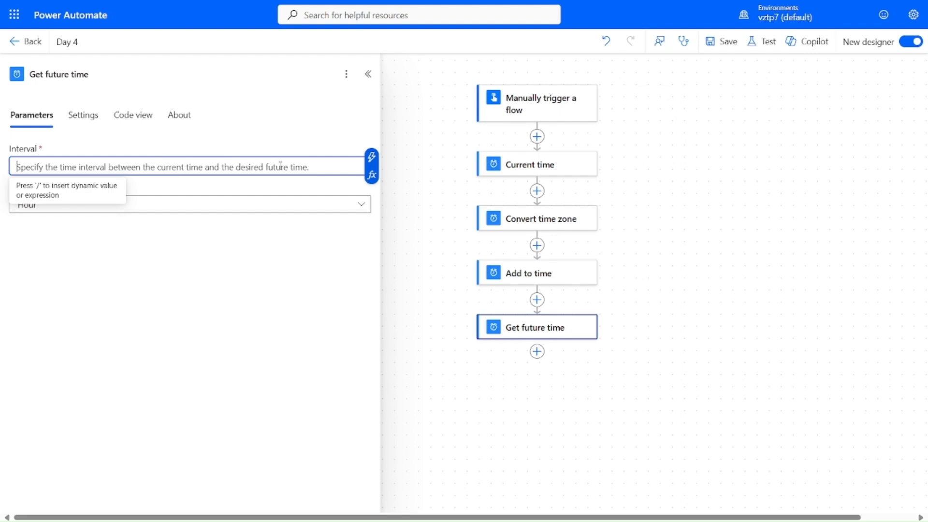
text(4)
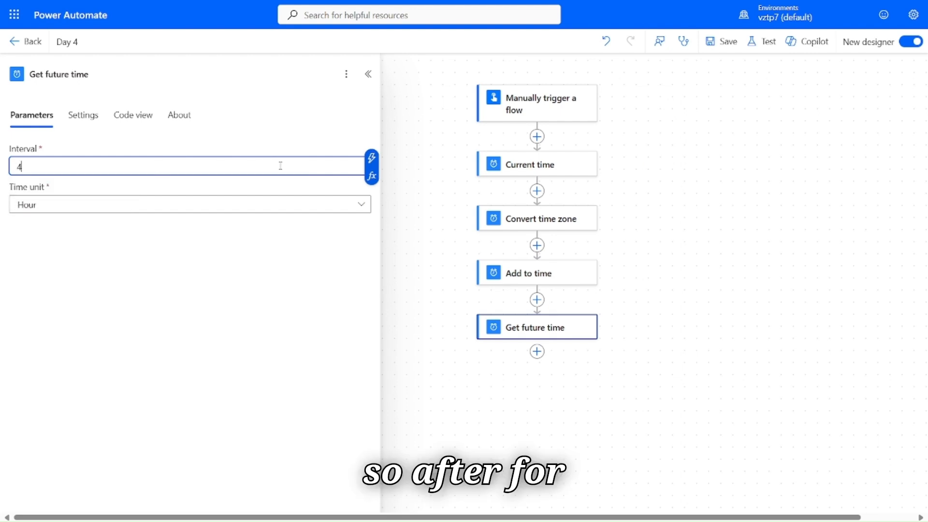
key(BackSpace)
text(1)
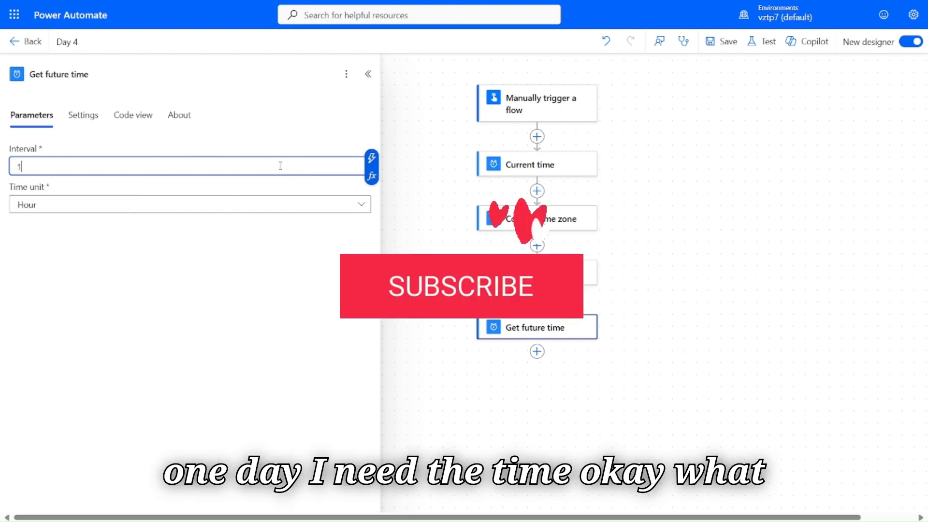
- Set the time unit of the Get future time action to Day
click(244, 204)
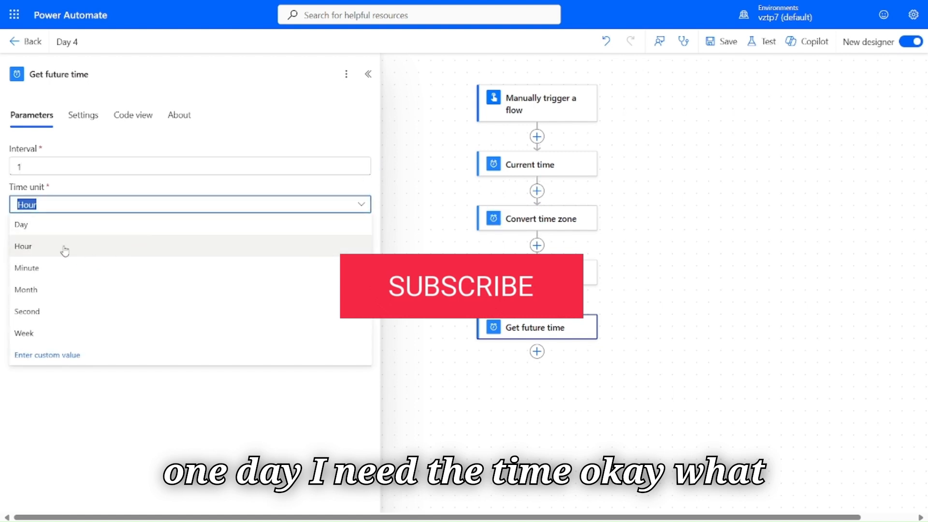
click(34, 231)
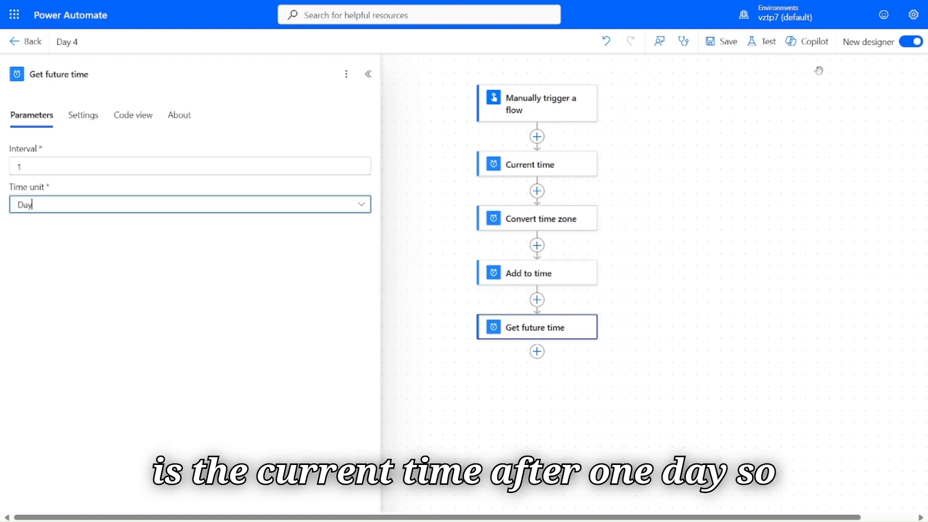
- Save the flow, run it as a manual test, and inspect the raw outputs of the Get future time action
click(771, 42)
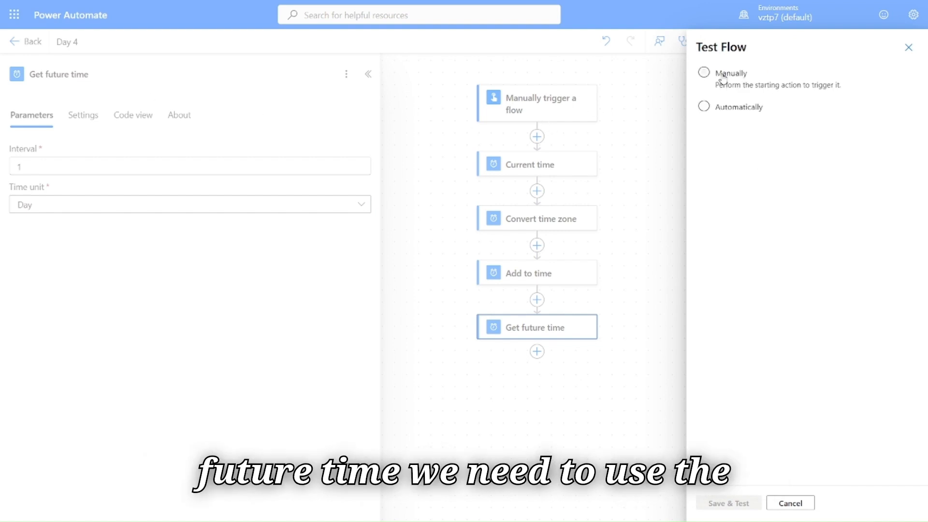
click(721, 76)
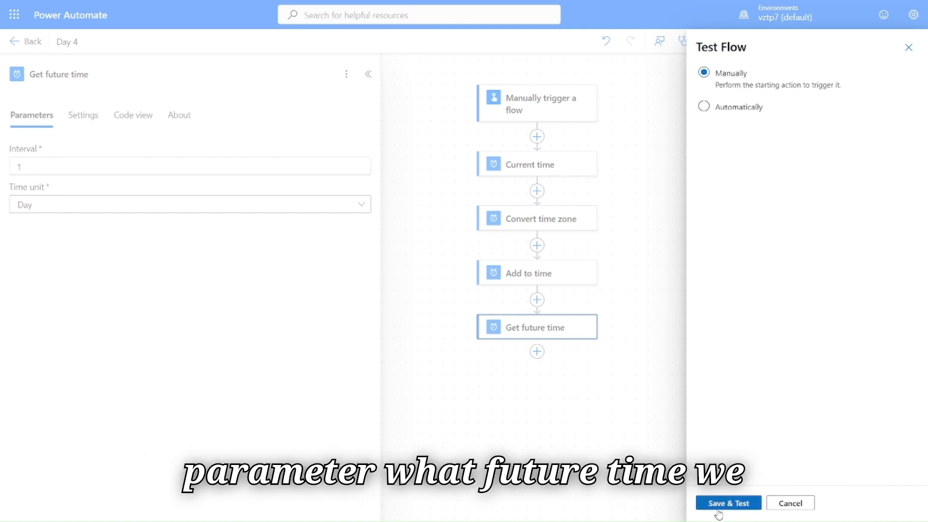
click(719, 507)
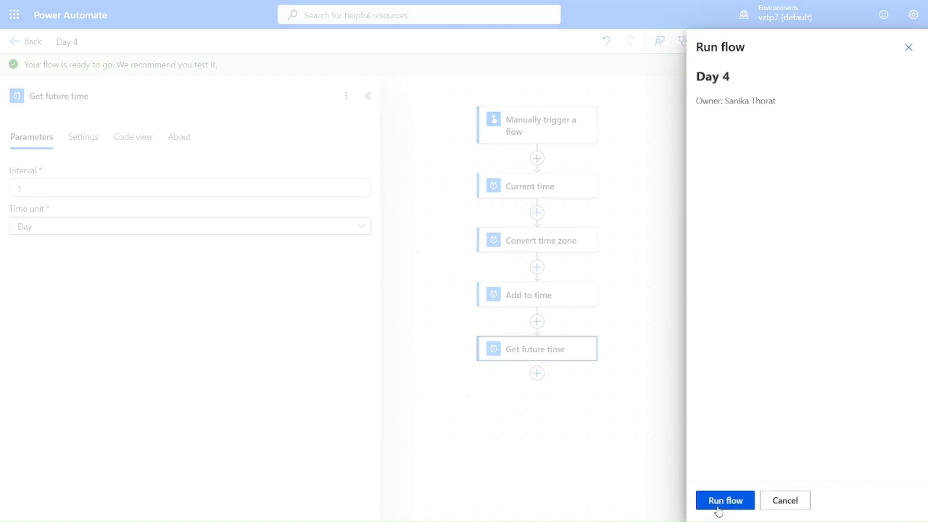
click(718, 510)
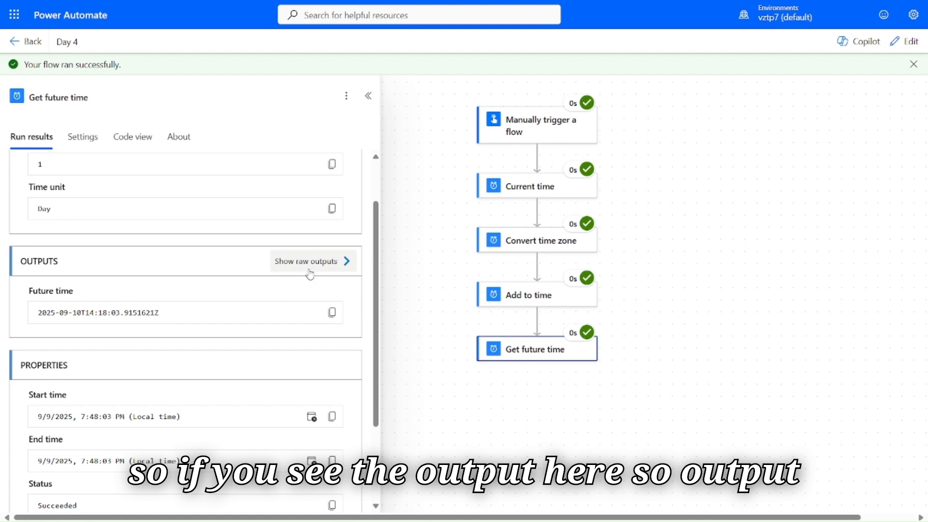
click(310, 273)
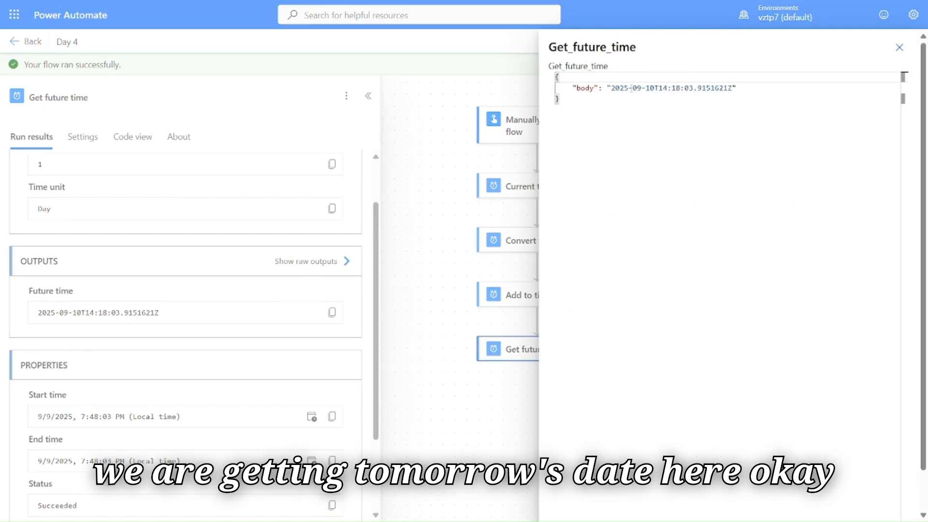
click(899, 47)
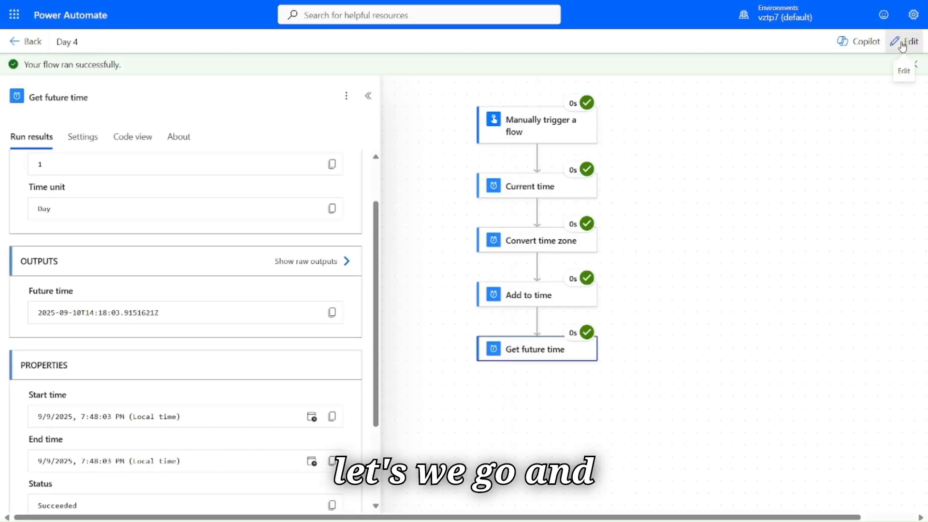
- Return to the flow editor and add the built-in Date Time action Get past time after Get future time, with an interval of 2
click(902, 45)
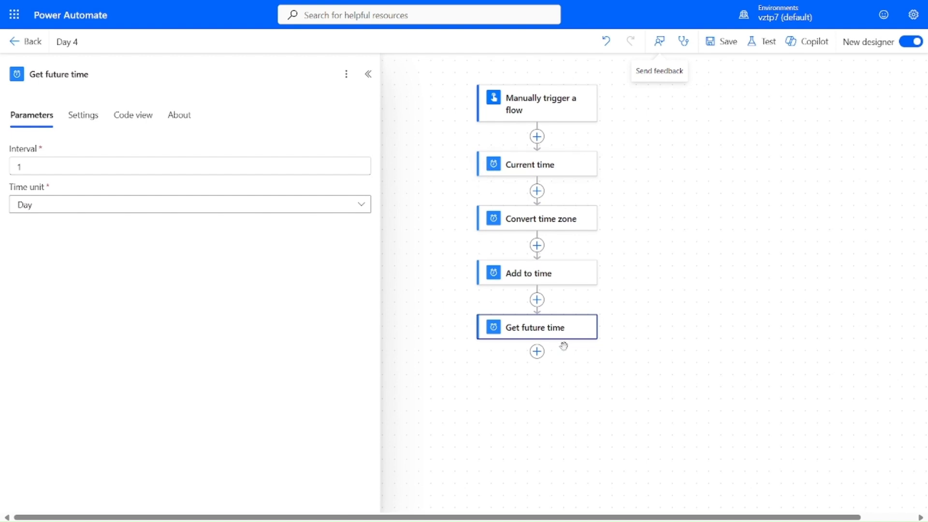
click(537, 350)
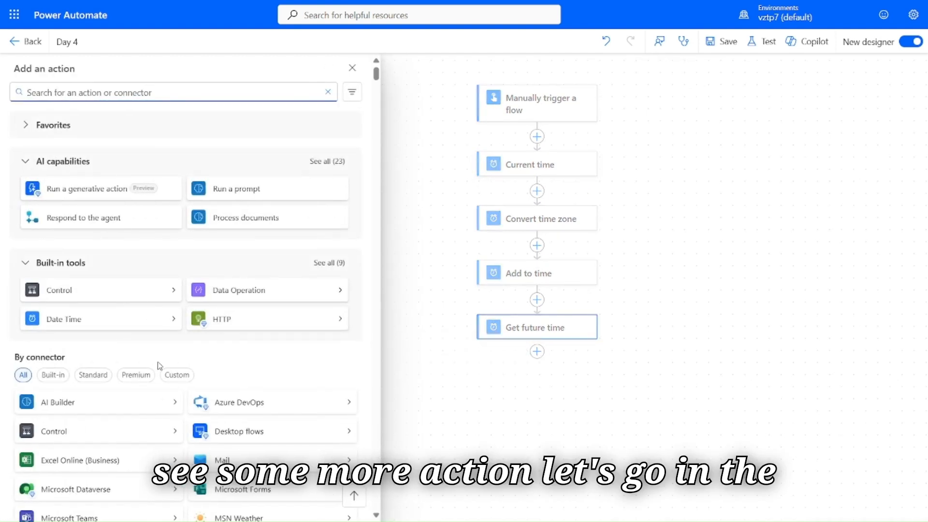
click(53, 374)
scroll(69, 379, down, 2)
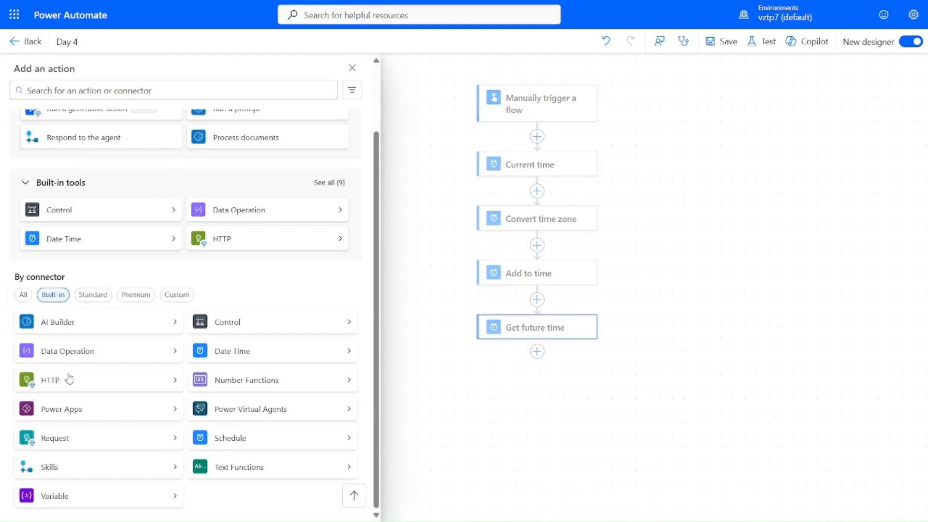
click(281, 356)
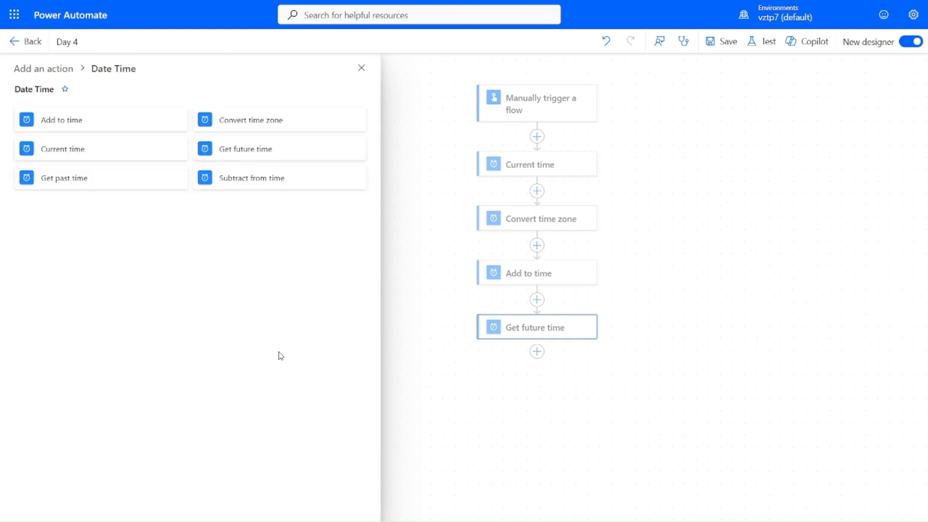
click(90, 188)
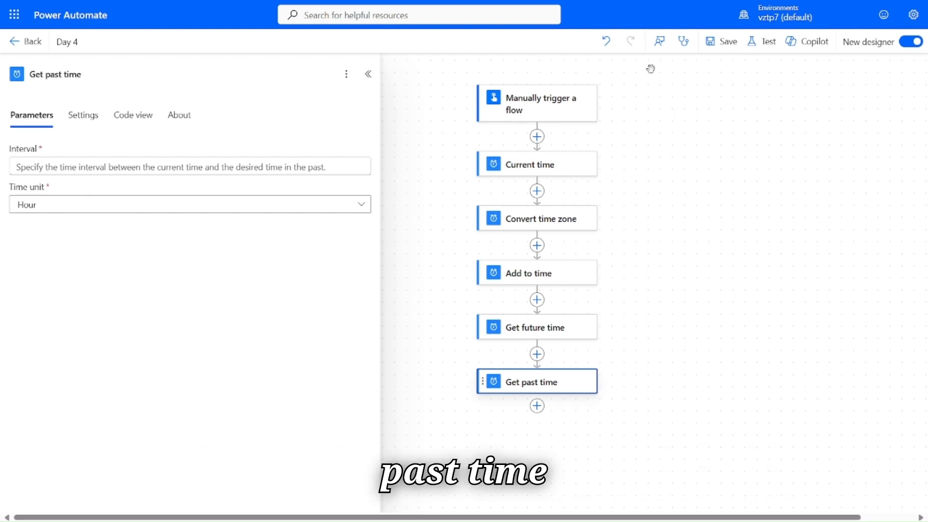
click(167, 165)
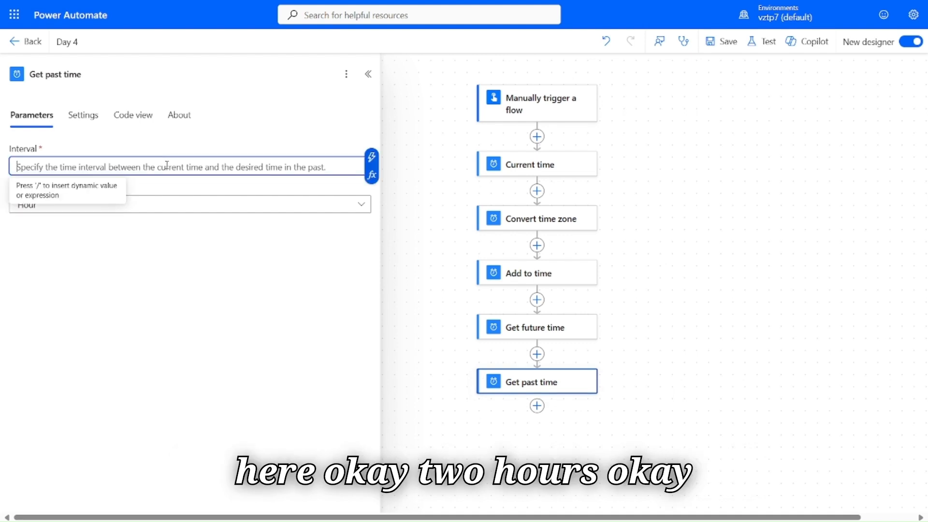
text(2)
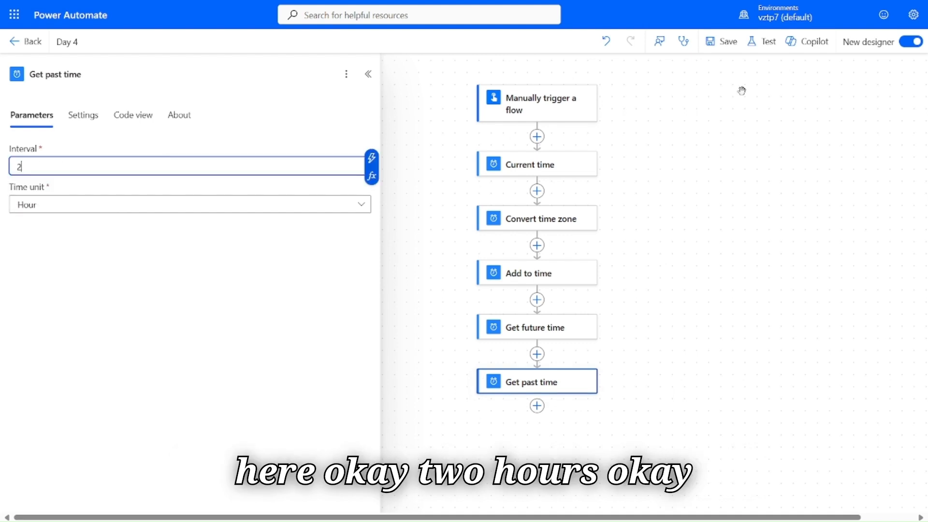
- Save the flow, test it manually, and check the raw outputs of the Get past time action
click(763, 56)
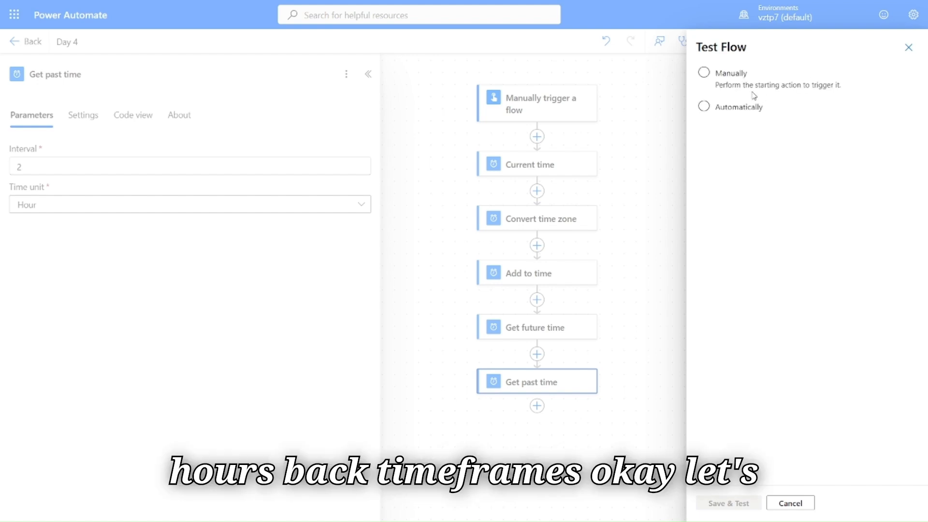
click(737, 91)
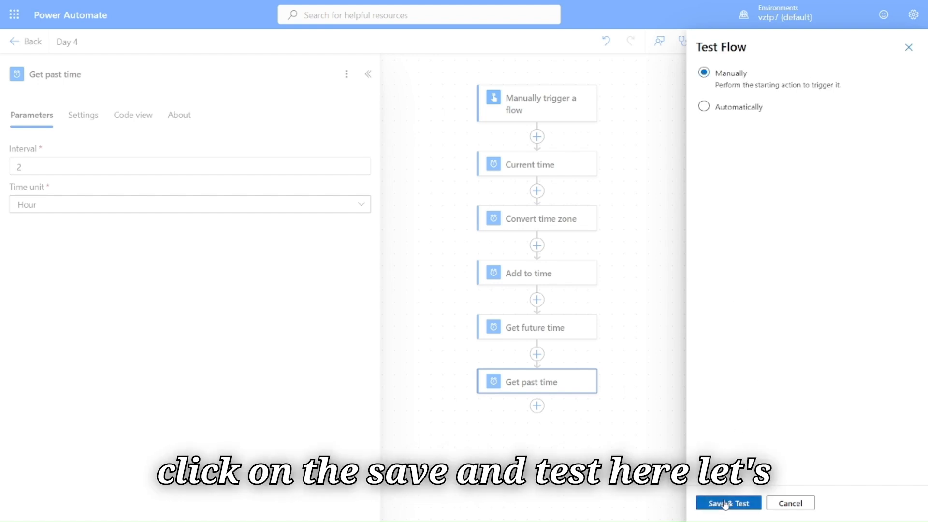
click(726, 506)
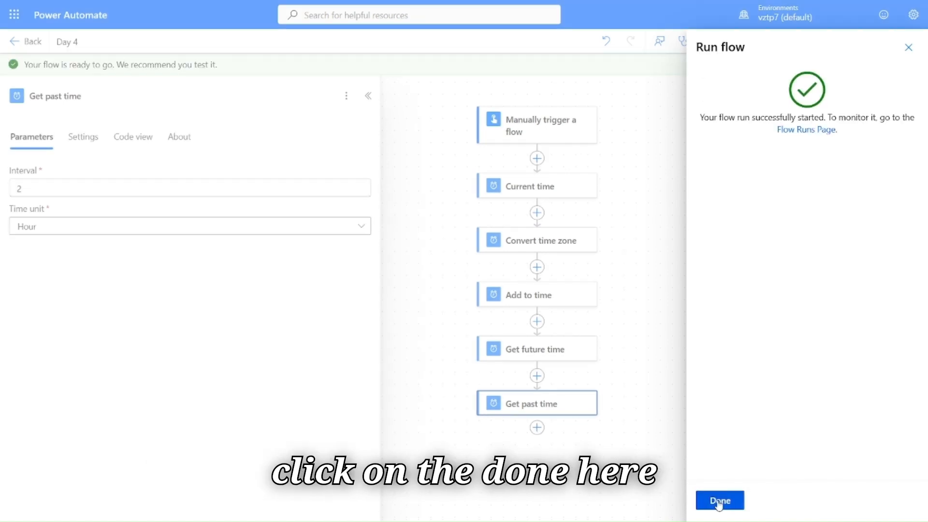
click(717, 499)
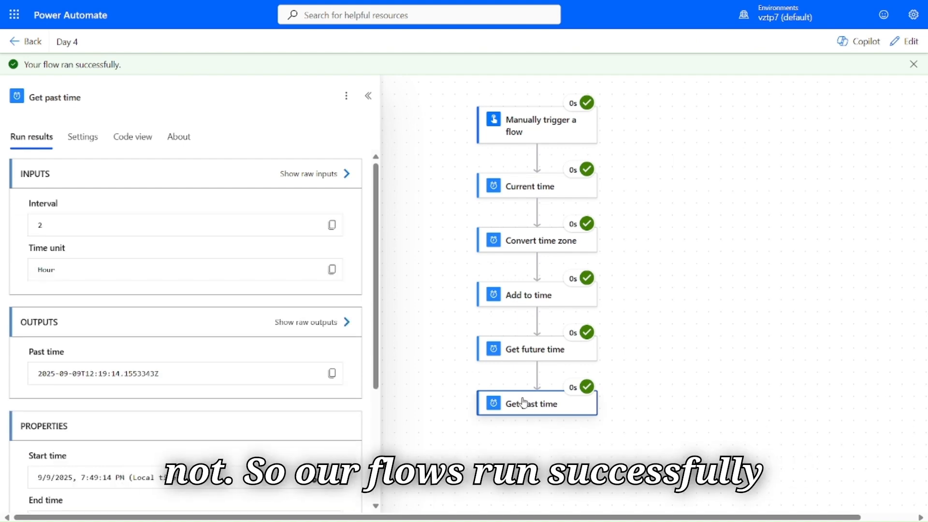
click(328, 322)
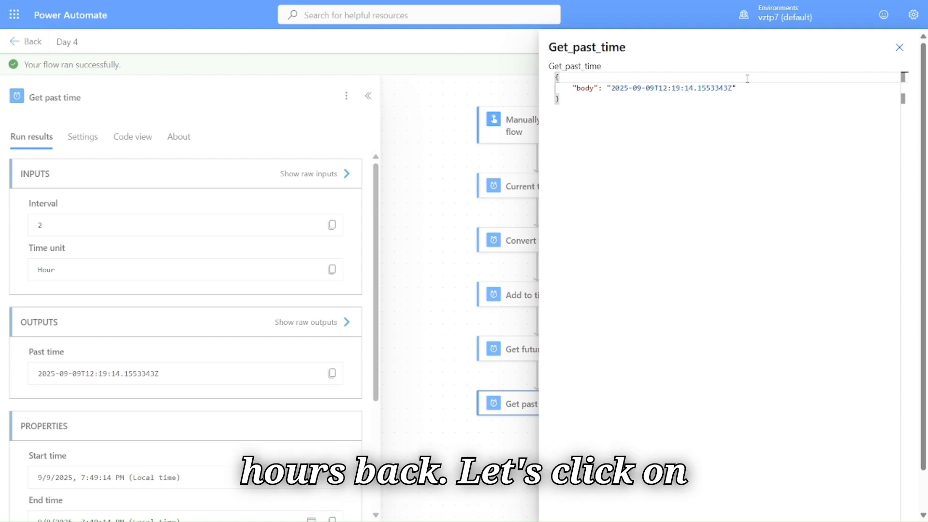
click(897, 48)
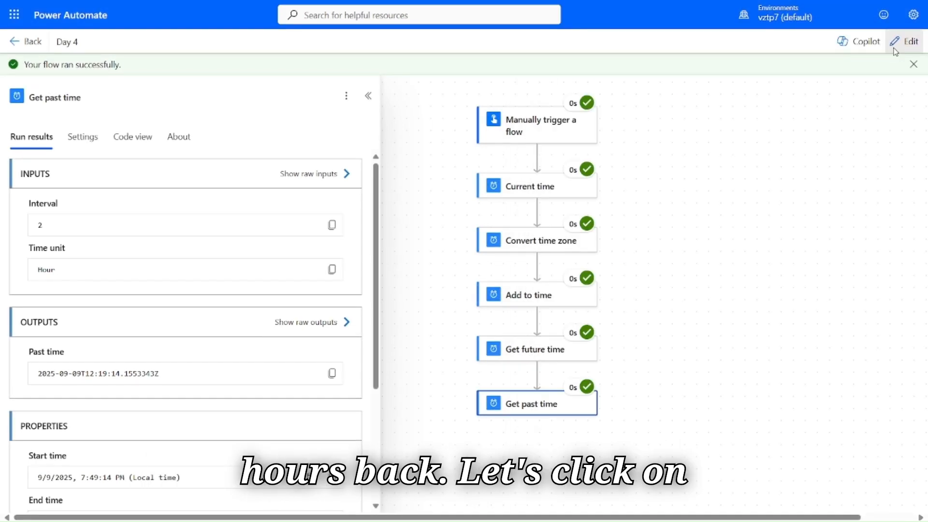
- Reopen the flow for editing and add the built-in Date Time action Subtract from time after Get past time
click(895, 40)
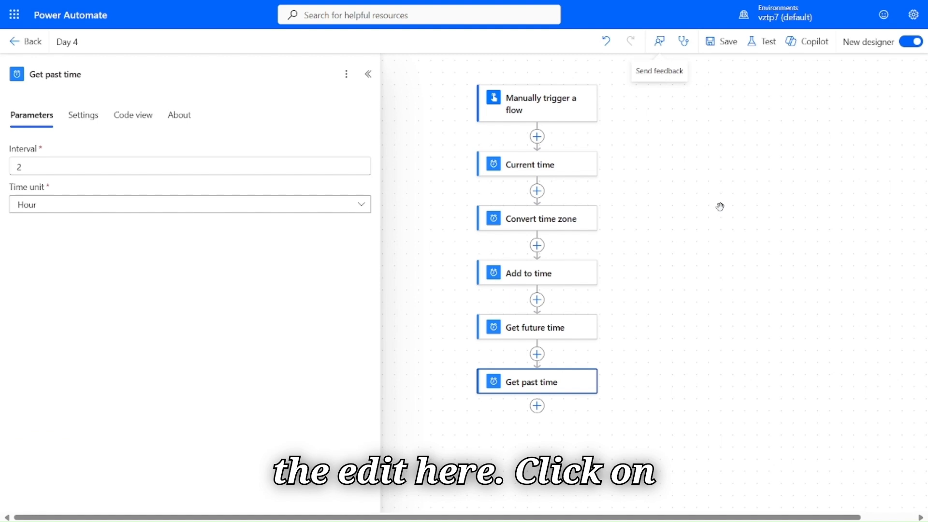
click(537, 407)
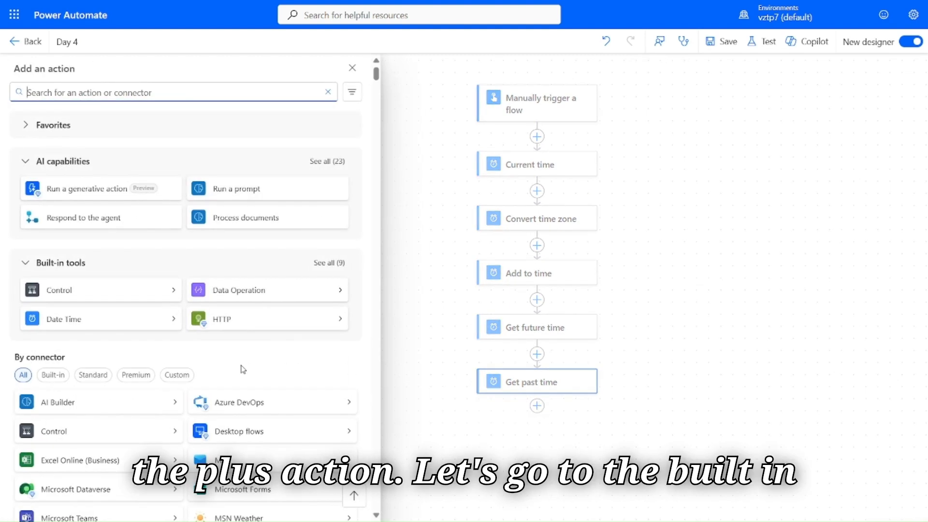
click(66, 380)
scroll(103, 376, down, 2)
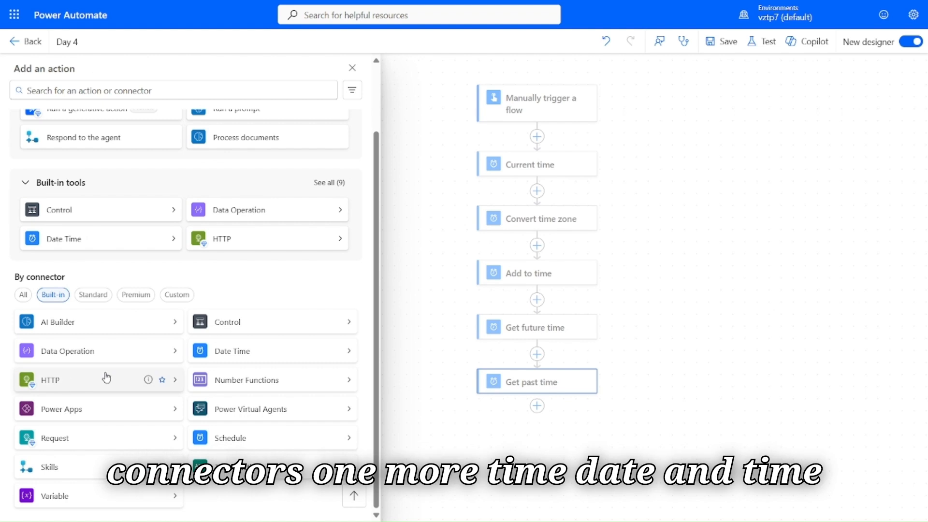
click(223, 356)
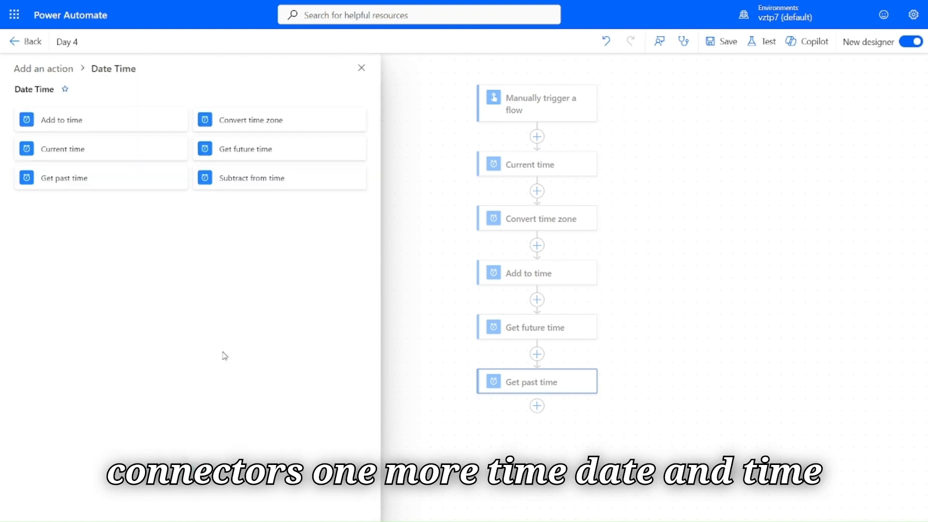
click(250, 178)
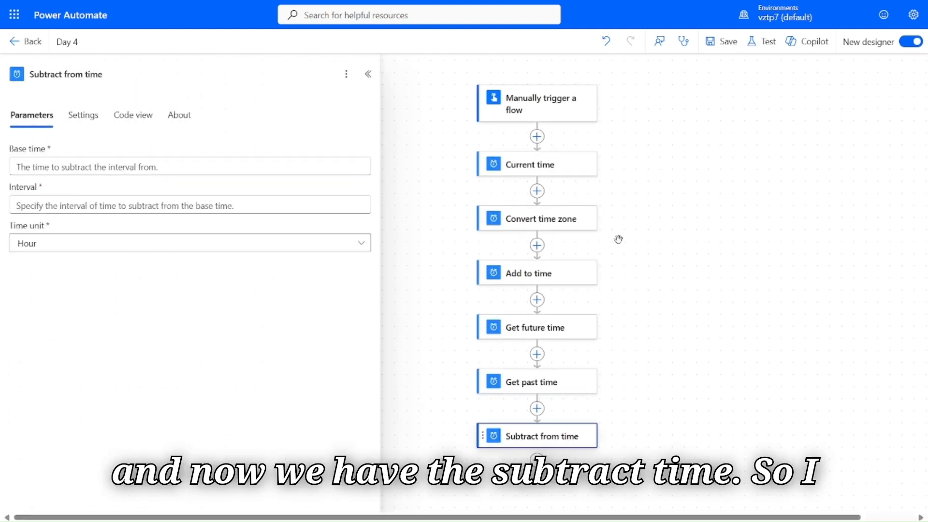
- Set Subtract from time's base time to the dynamic value Converted time, with an interval of 7 and Day as the time unit
scroll(617, 239, down, 1)
click(184, 169)
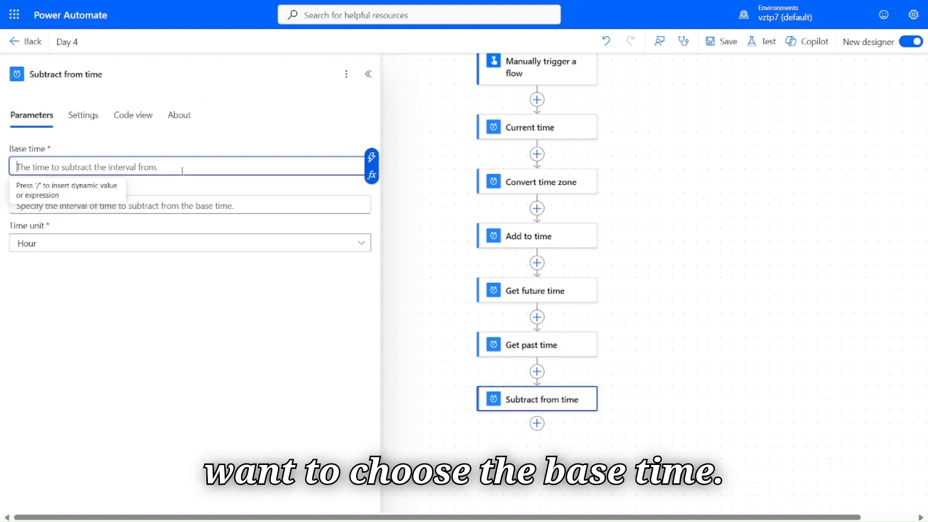
click(371, 155)
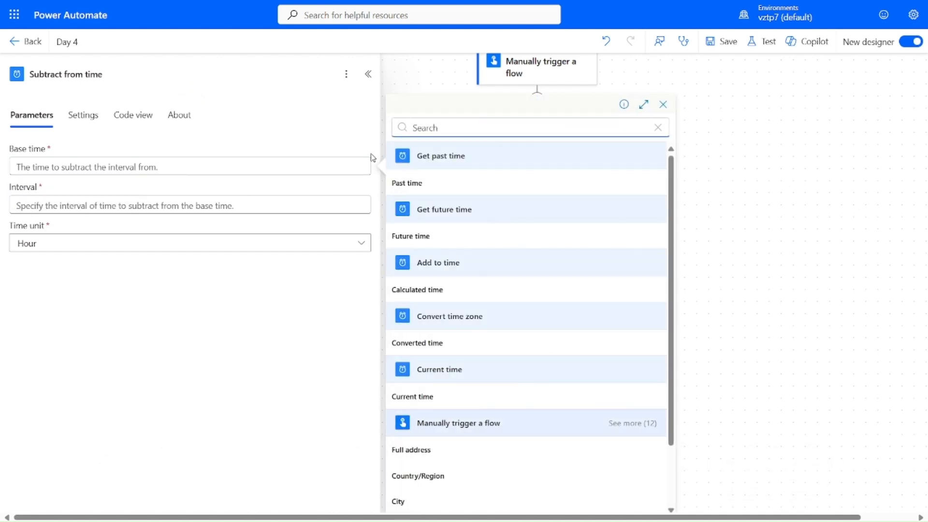
click(446, 332)
click(198, 206)
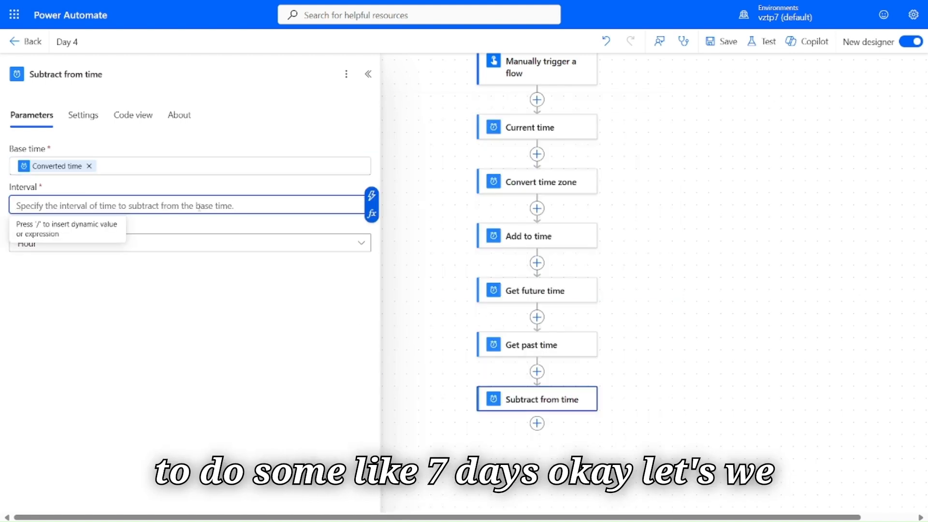
text(7)
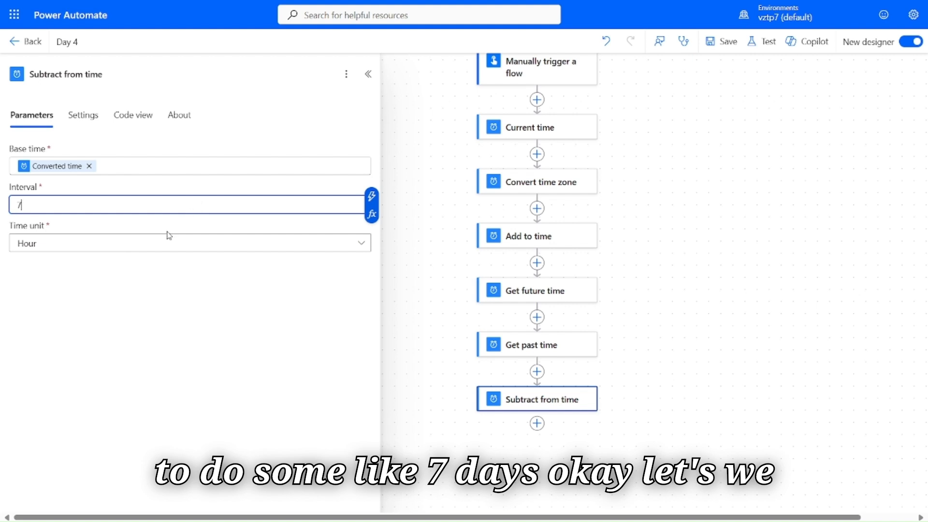
click(166, 245)
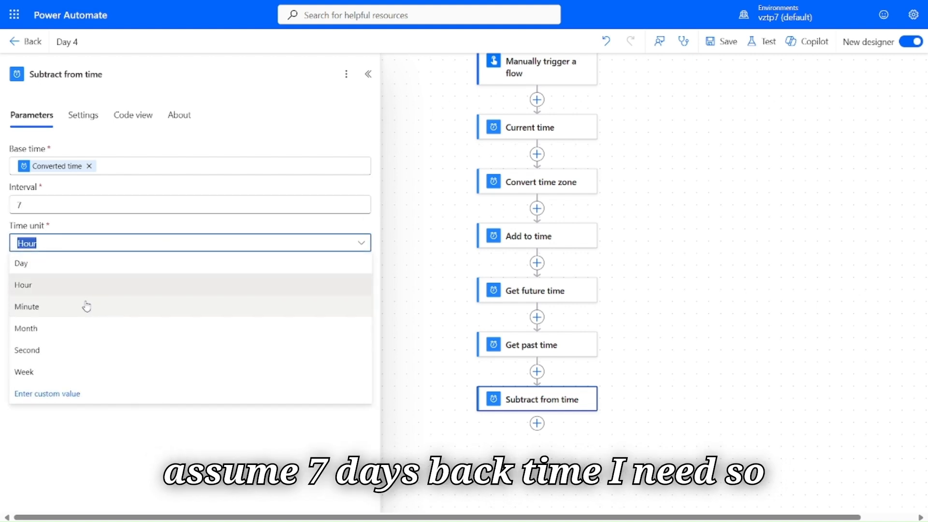
click(28, 272)
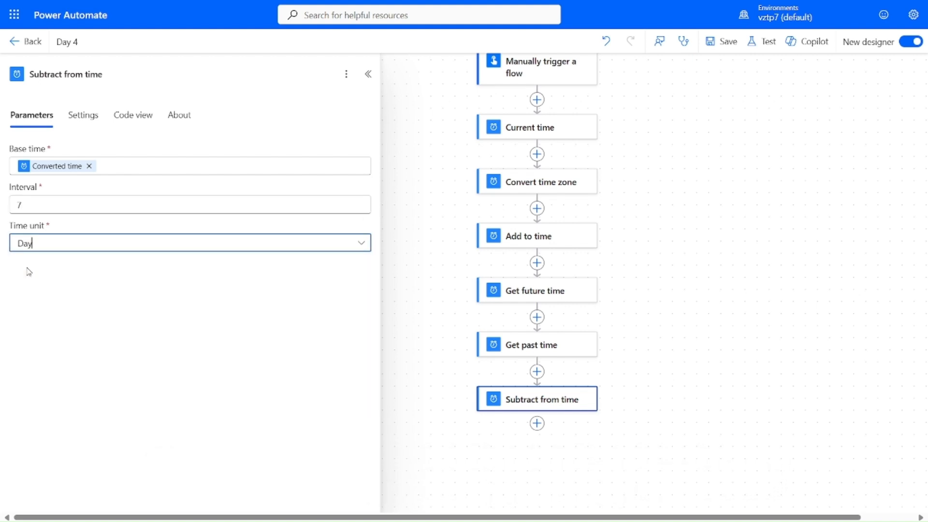
- Save the flow with the Subtract from time action and run it as a manual test
click(766, 43)
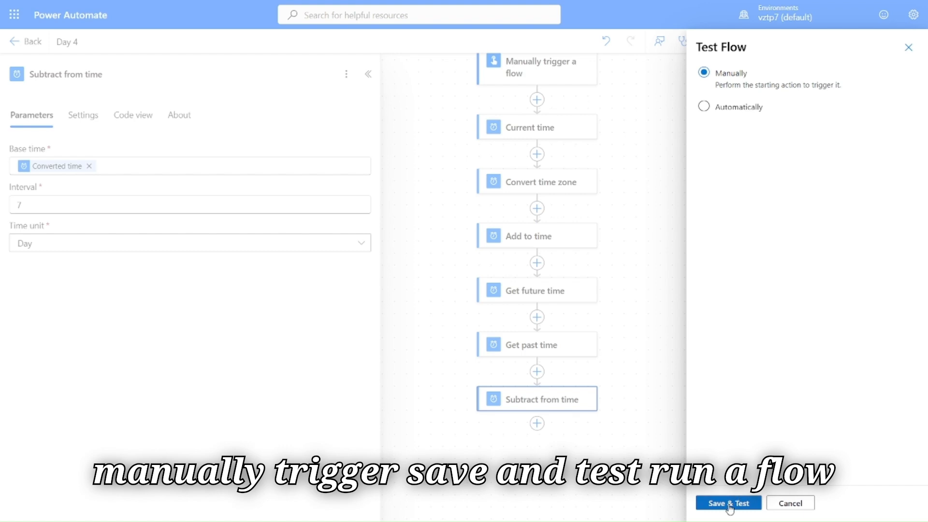
click(727, 504)
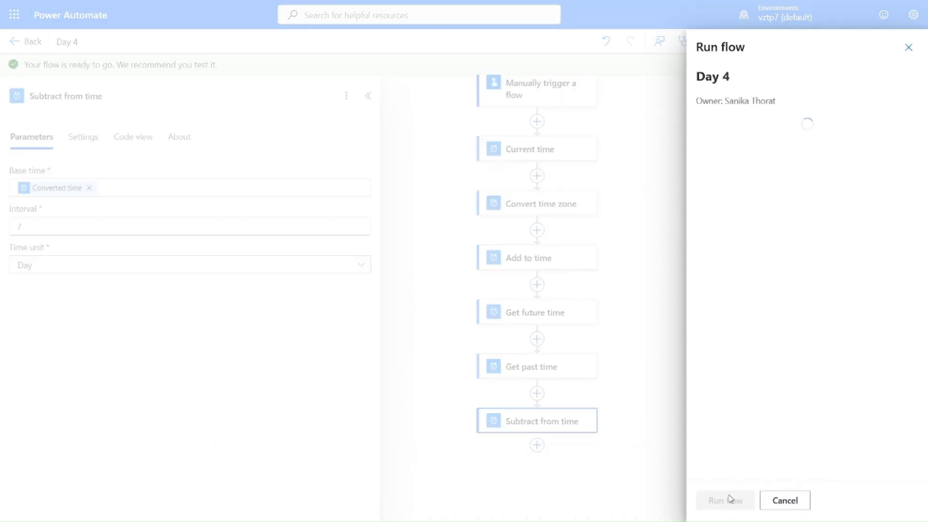
click(727, 500)
click(729, 499)
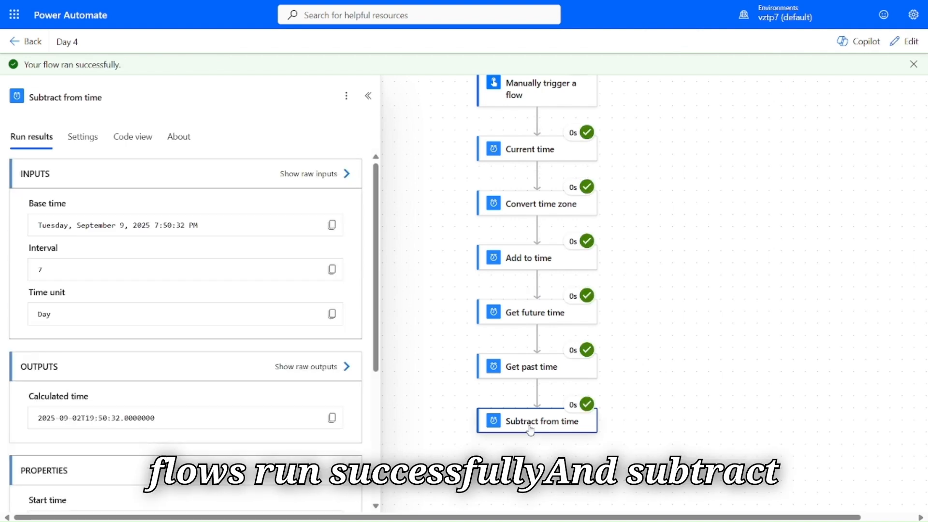
- Examine the raw outputs of the Subtract from time action, checking the calculated date and time
click(321, 377)
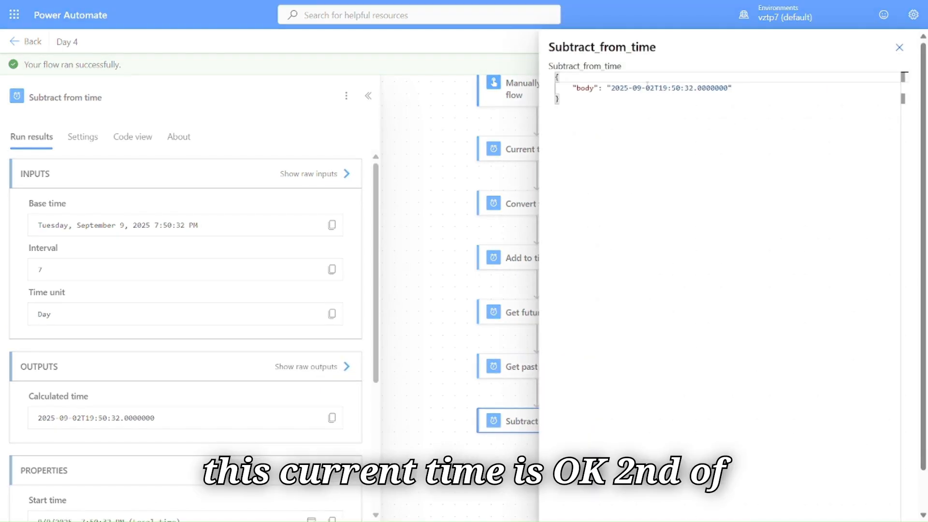
double_click(648, 85)
double_click(649, 85)
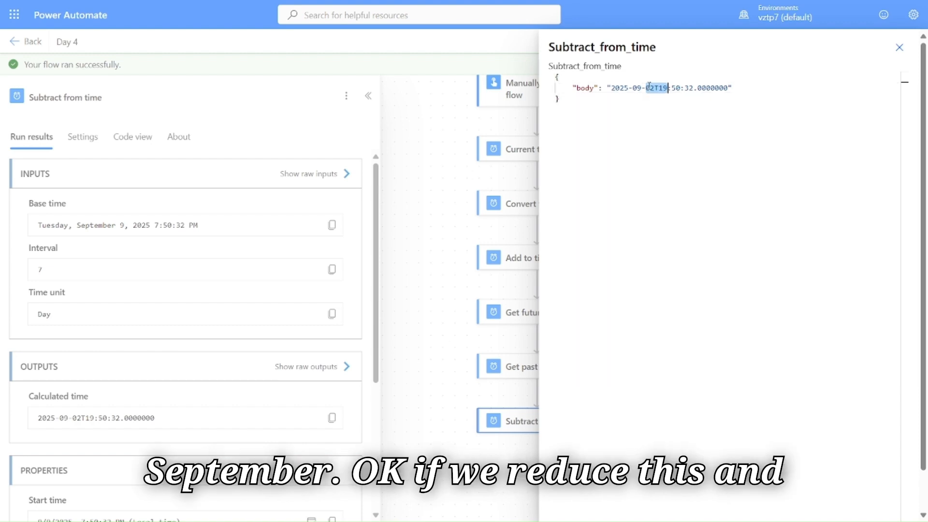
double_click(697, 87)
click(896, 48)
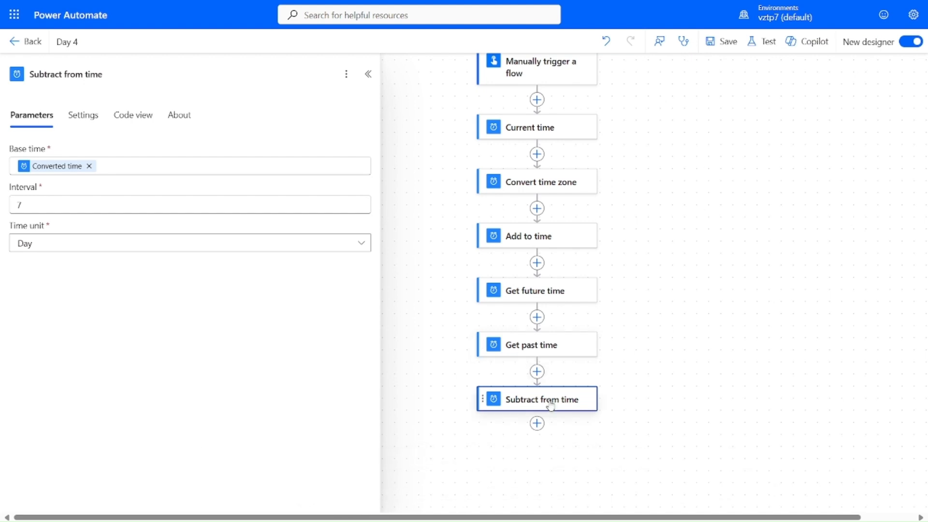
- Start adding an action after Subtract from time and list the built-in Date Time actions
click(537, 423)
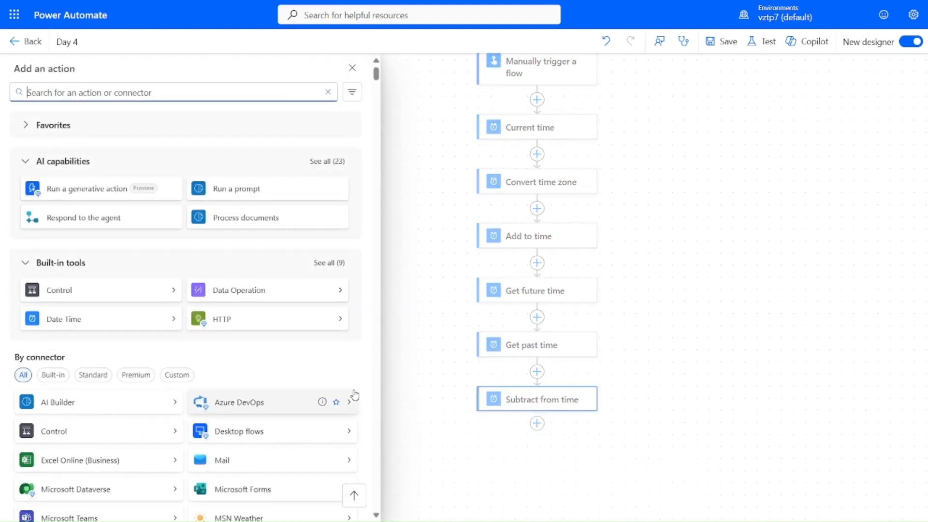
scroll(355, 395, down, 3)
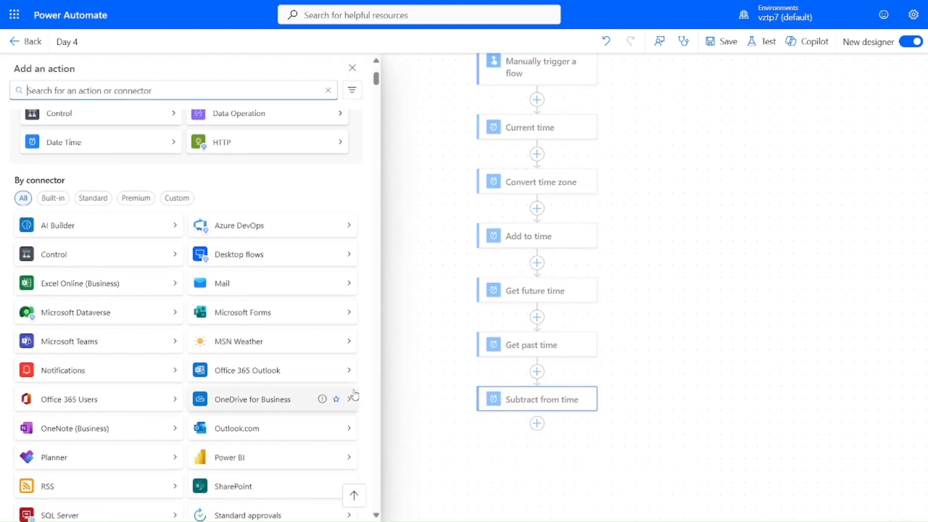
scroll(278, 392, down, 2)
scroll(254, 385, down, 1)
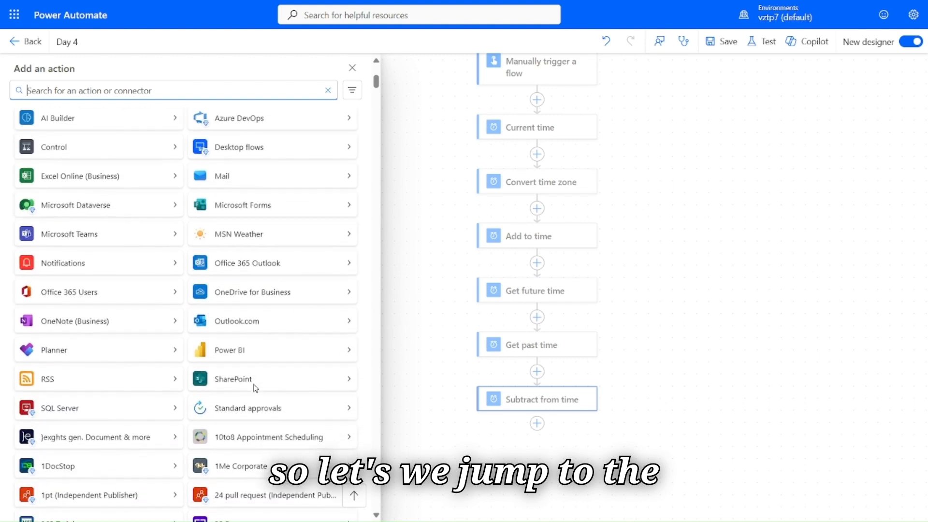
scroll(253, 384, up, 3)
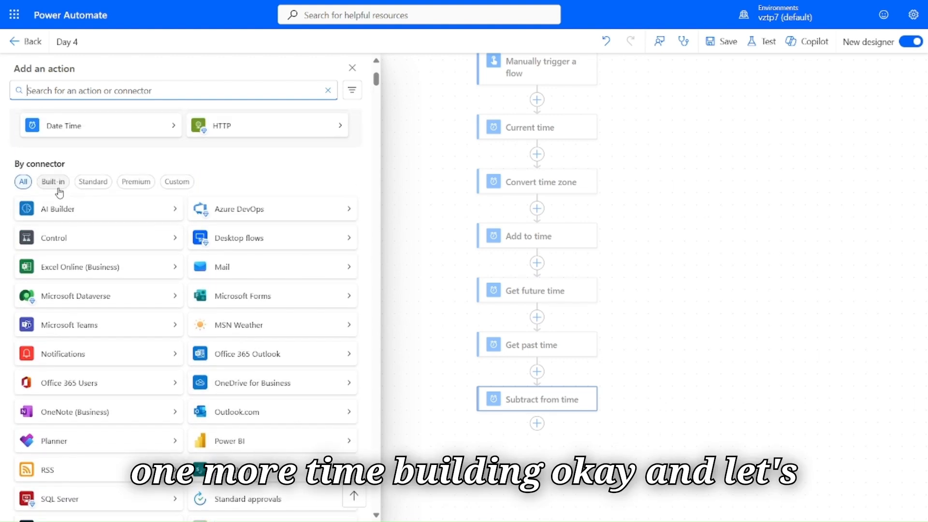
click(54, 182)
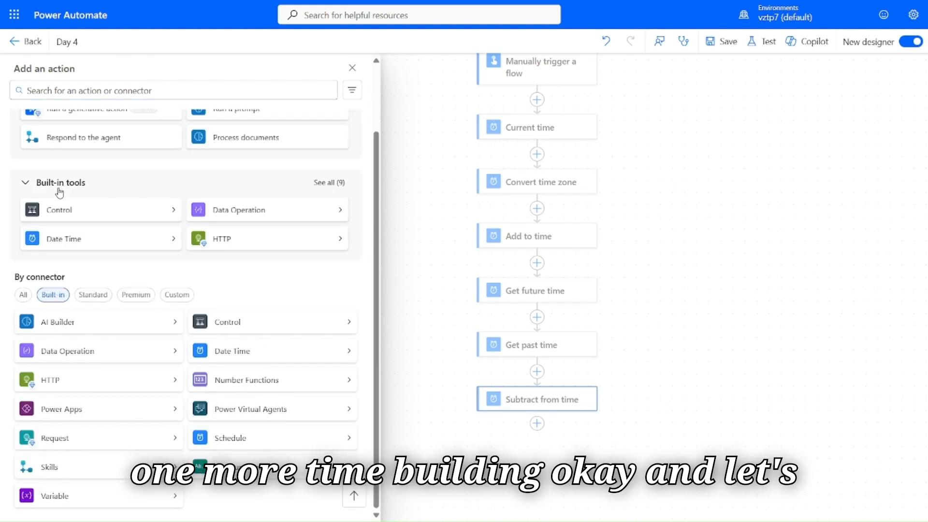
click(348, 351)
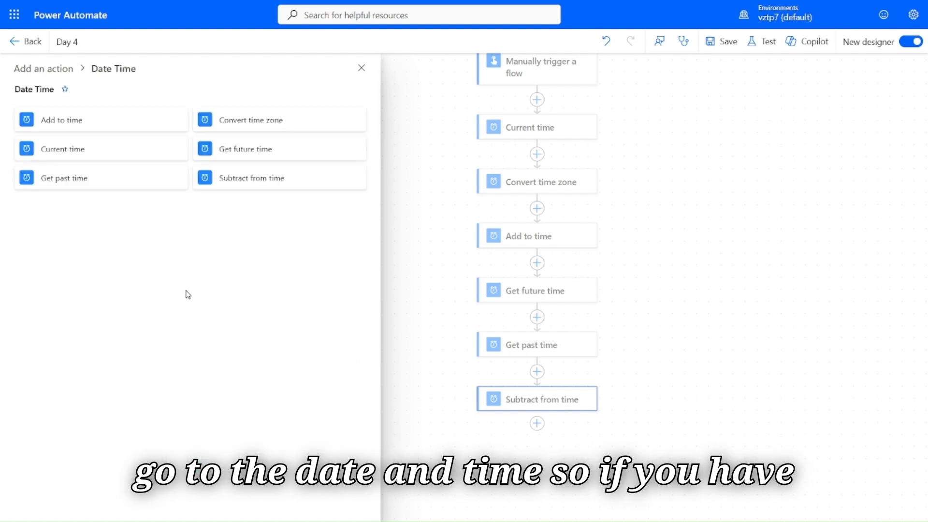